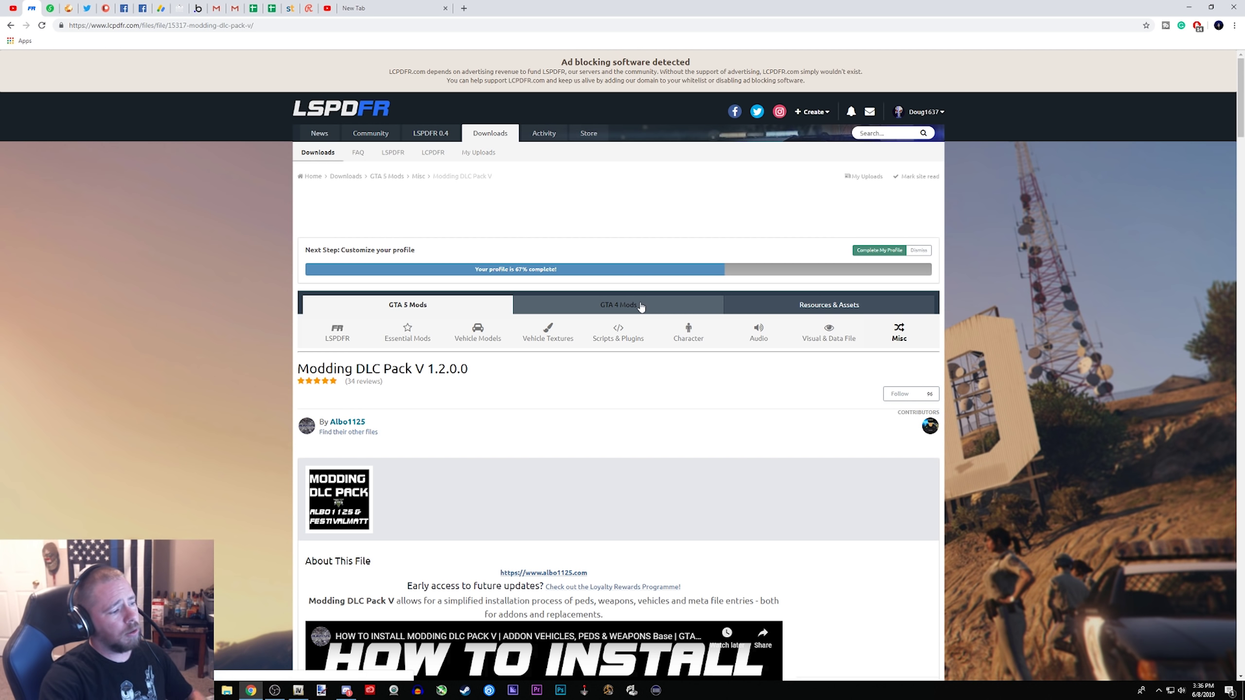
Step: Complete the CAPTCHA security check and start the Modding DLC Pack V download
click(491, 322)
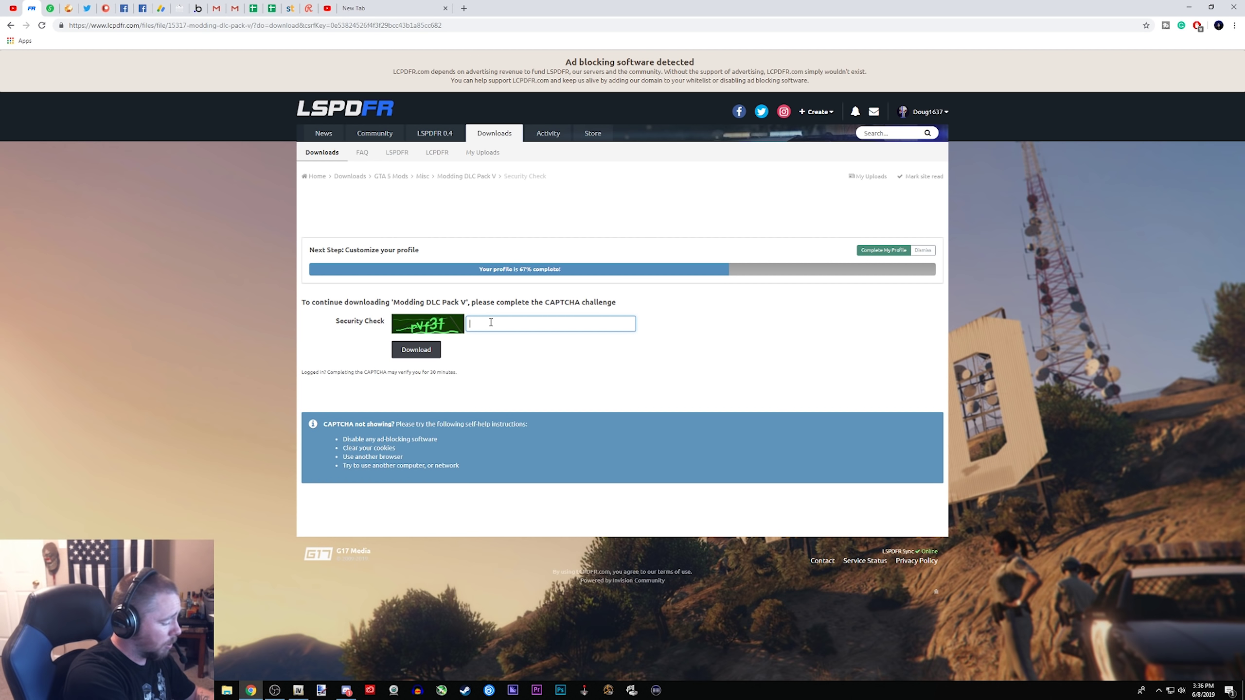
text(rv)
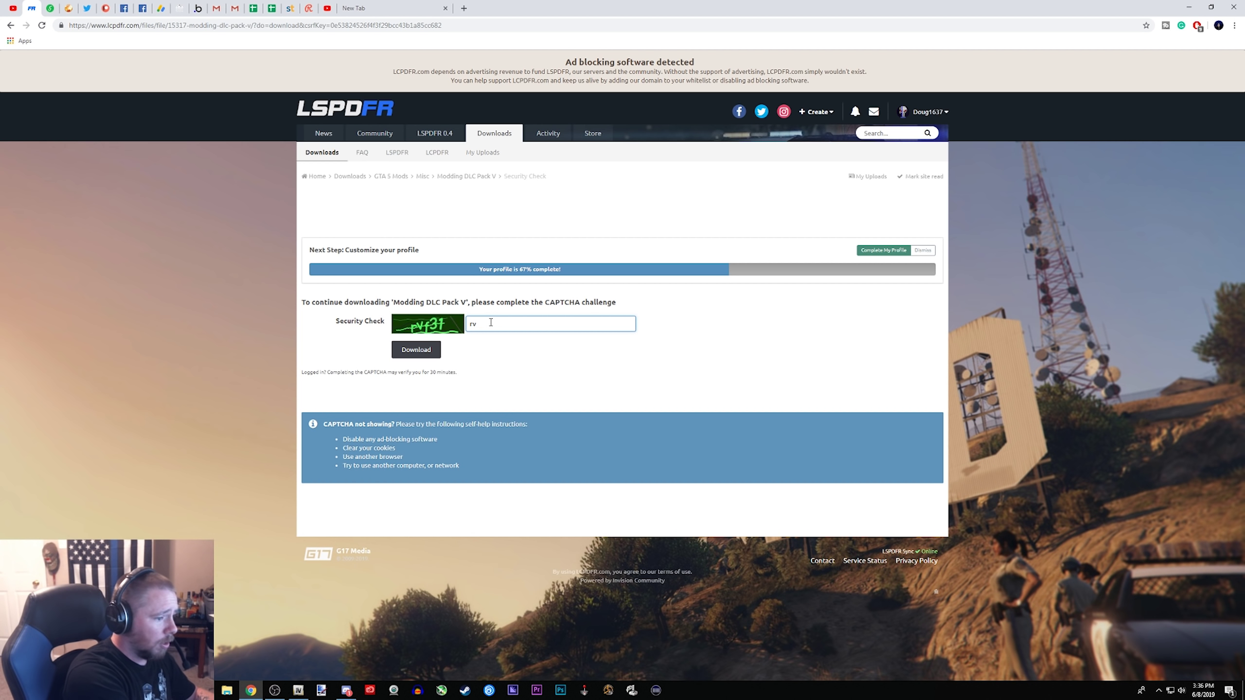
text(f3t)
key(Return)
Step: Place the downloaded ModdingDLCPackV 1.2 zip on the desktop and clear the browser out of the way
click(1211, 6)
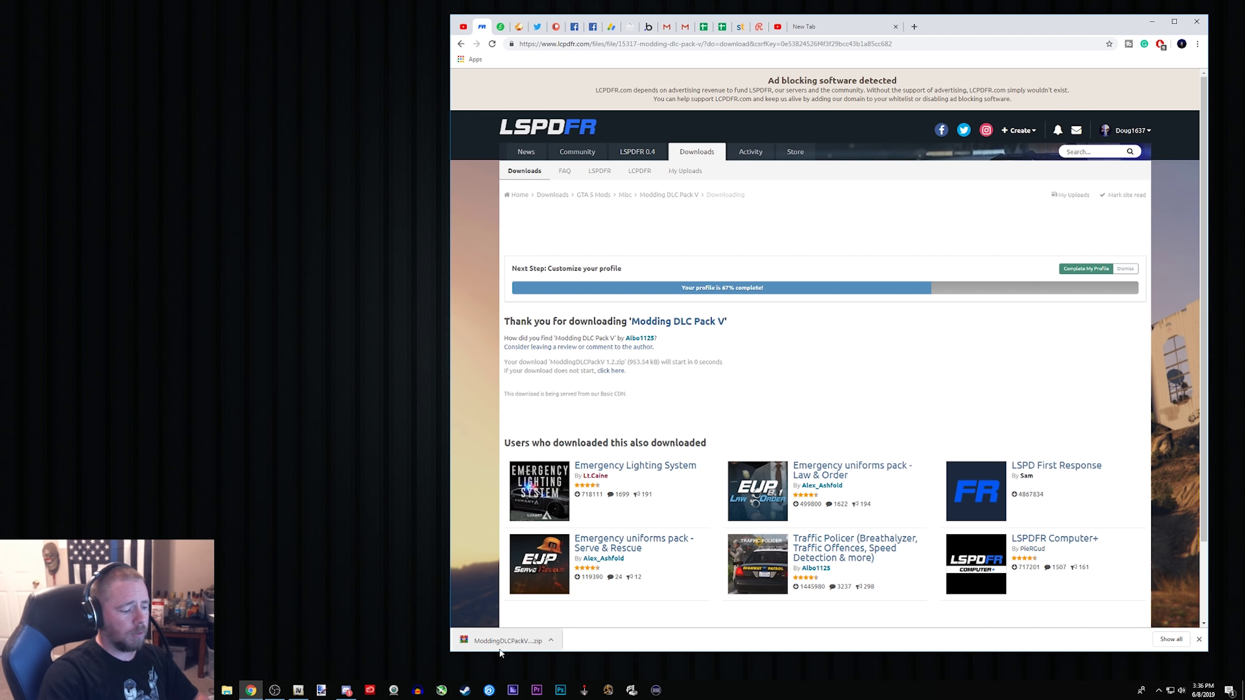
drag(500, 650, 267, 560)
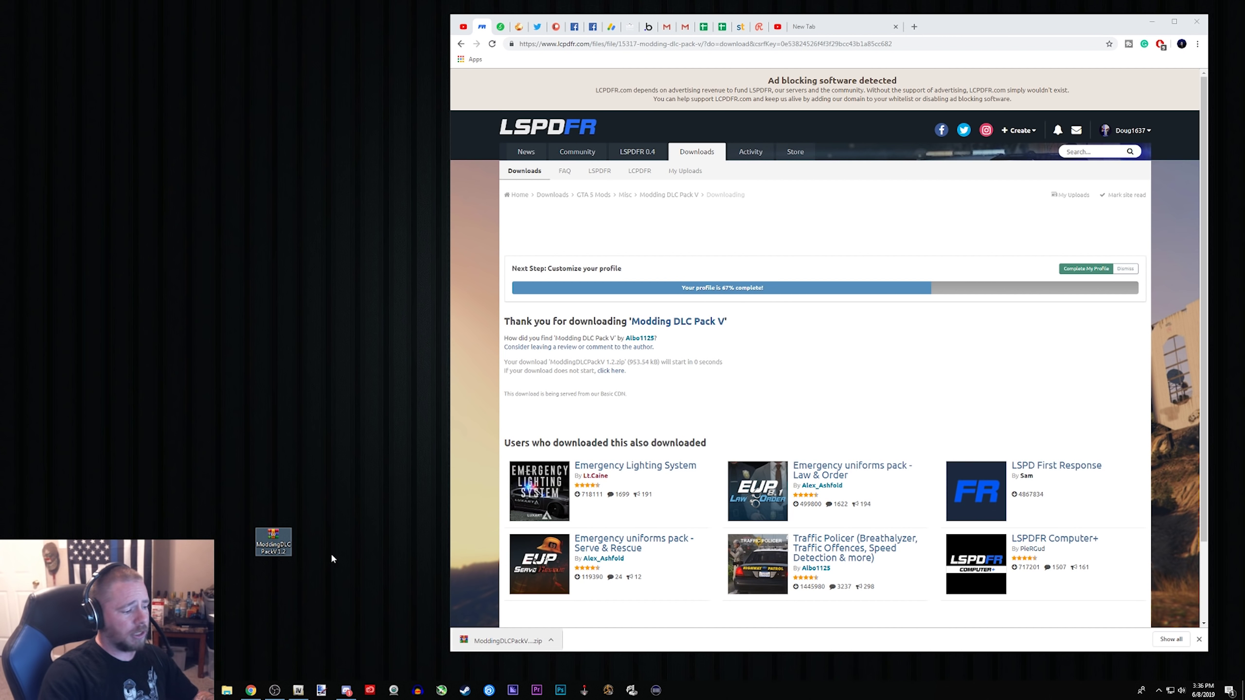
click(1156, 23)
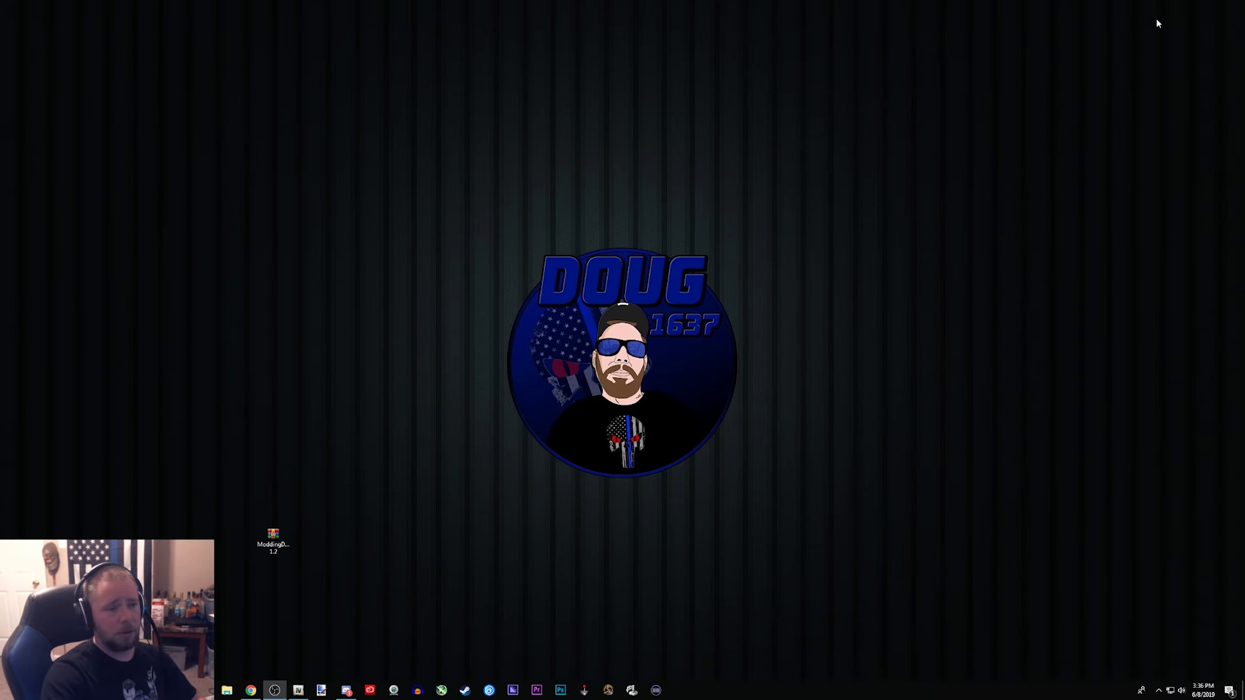
drag(273, 535, 128, 470)
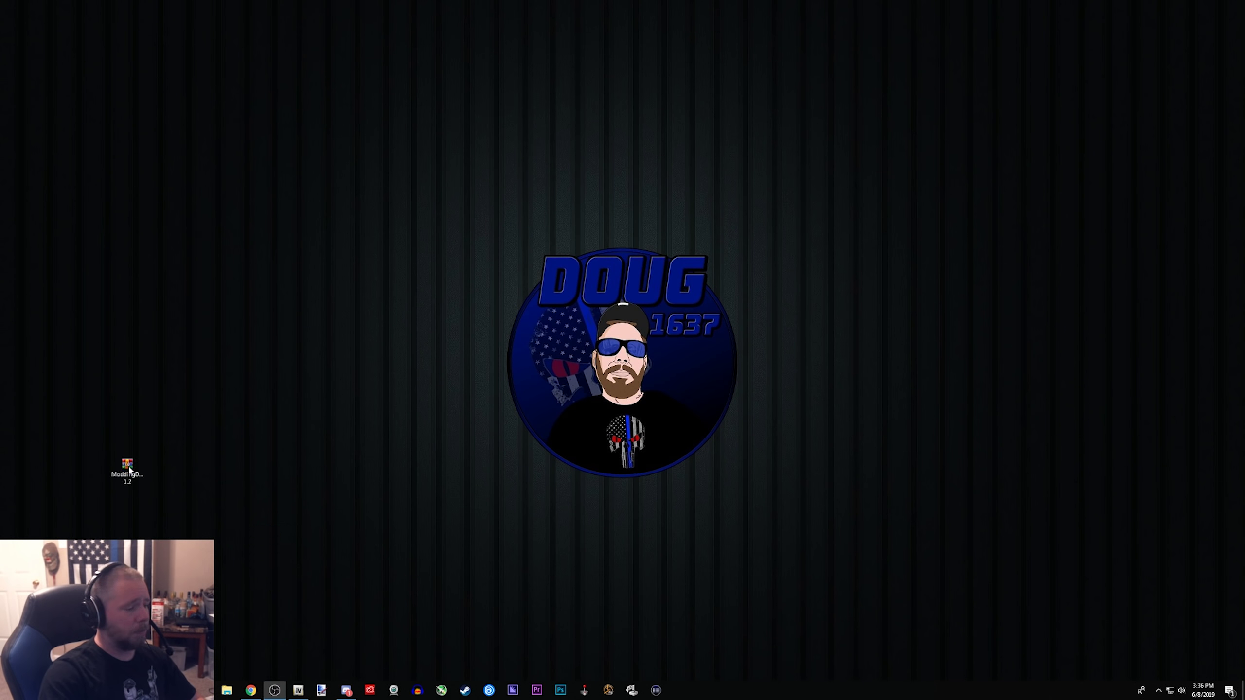
Step: Extract ModdingDLCPackV.oiv from the ModdingDLCPackV 1.2 zip to the desktop and close the archive
double_click(128, 469)
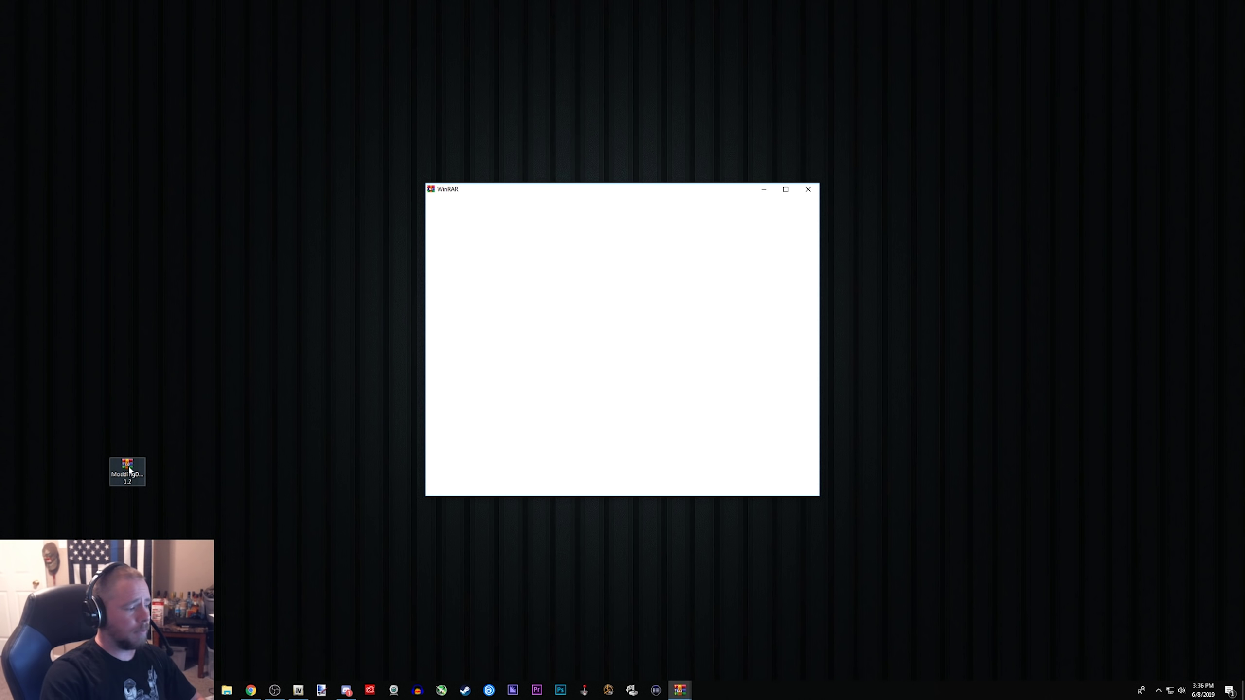
click(808, 189)
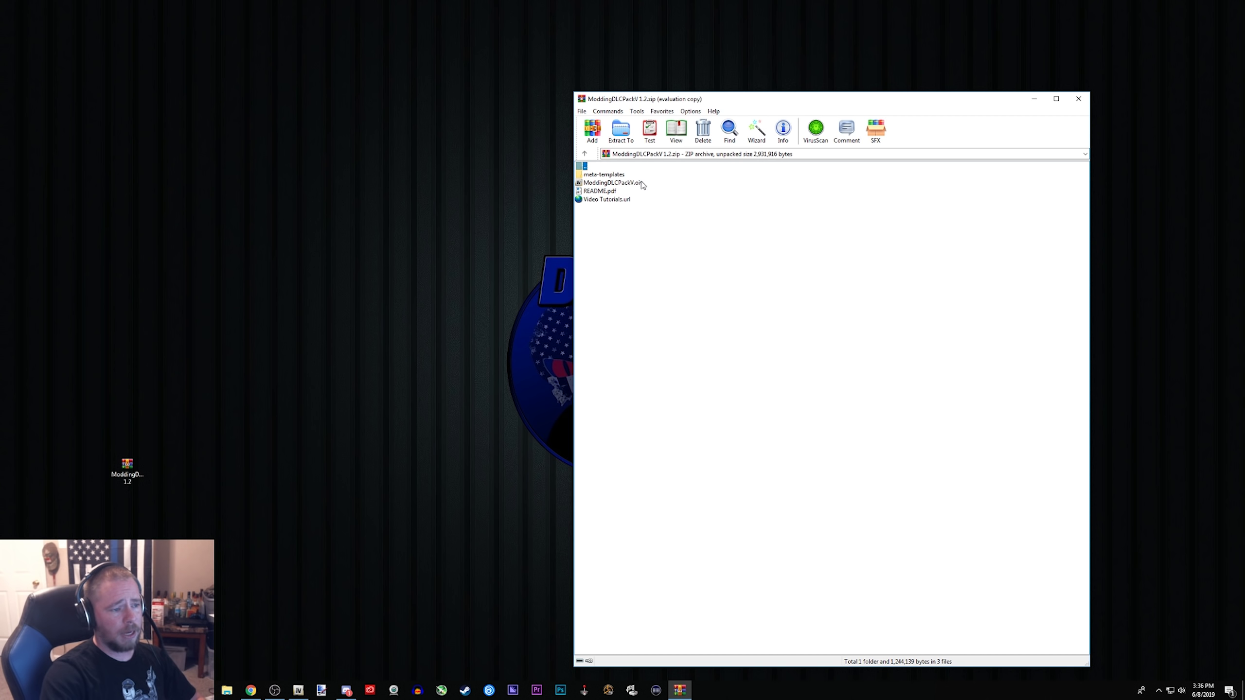
drag(637, 185, 164, 469)
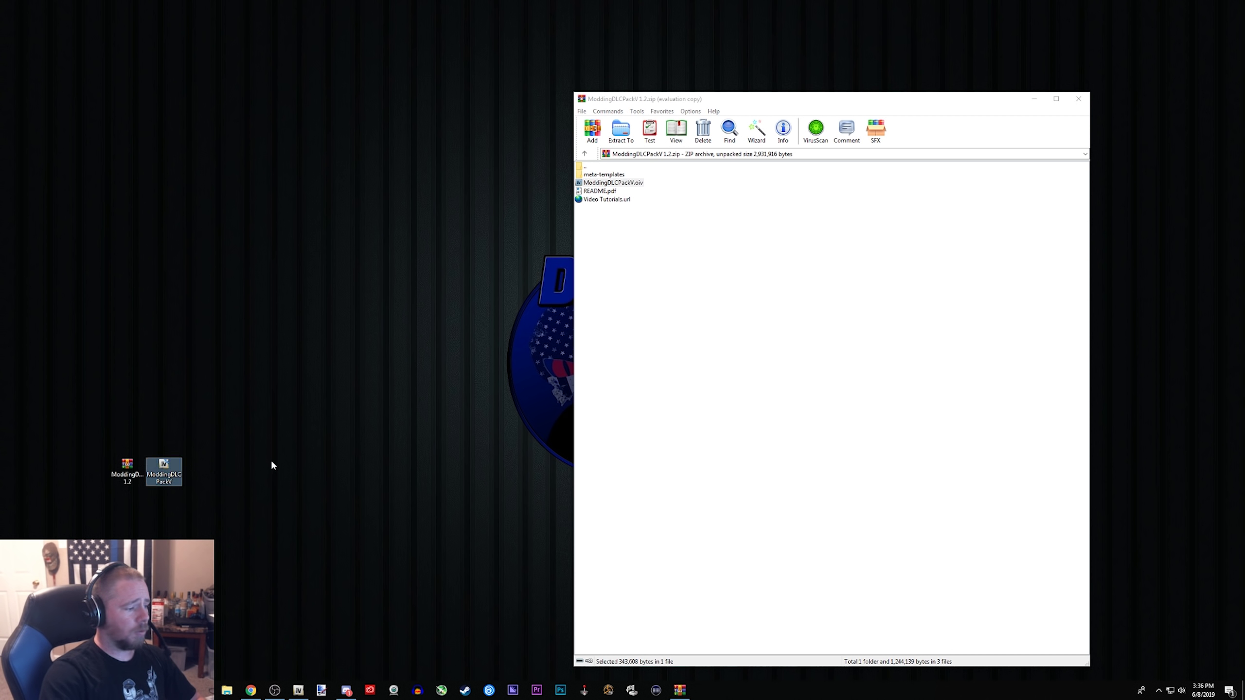
click(272, 465)
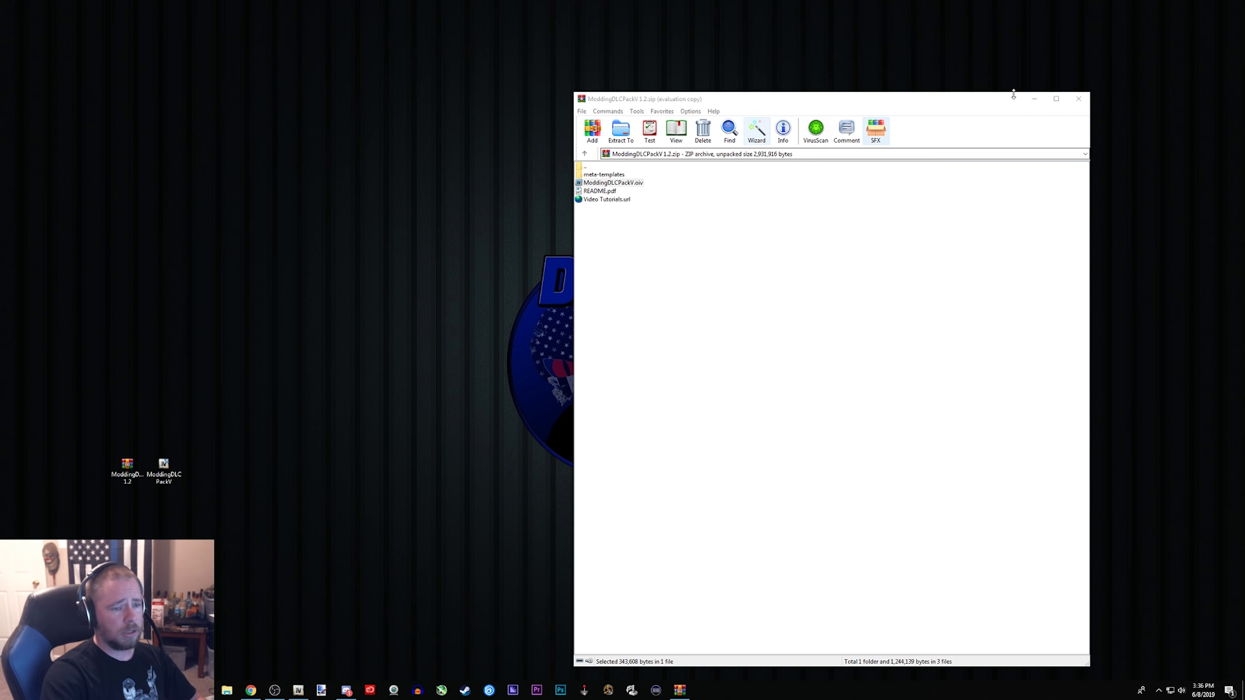
click(1078, 99)
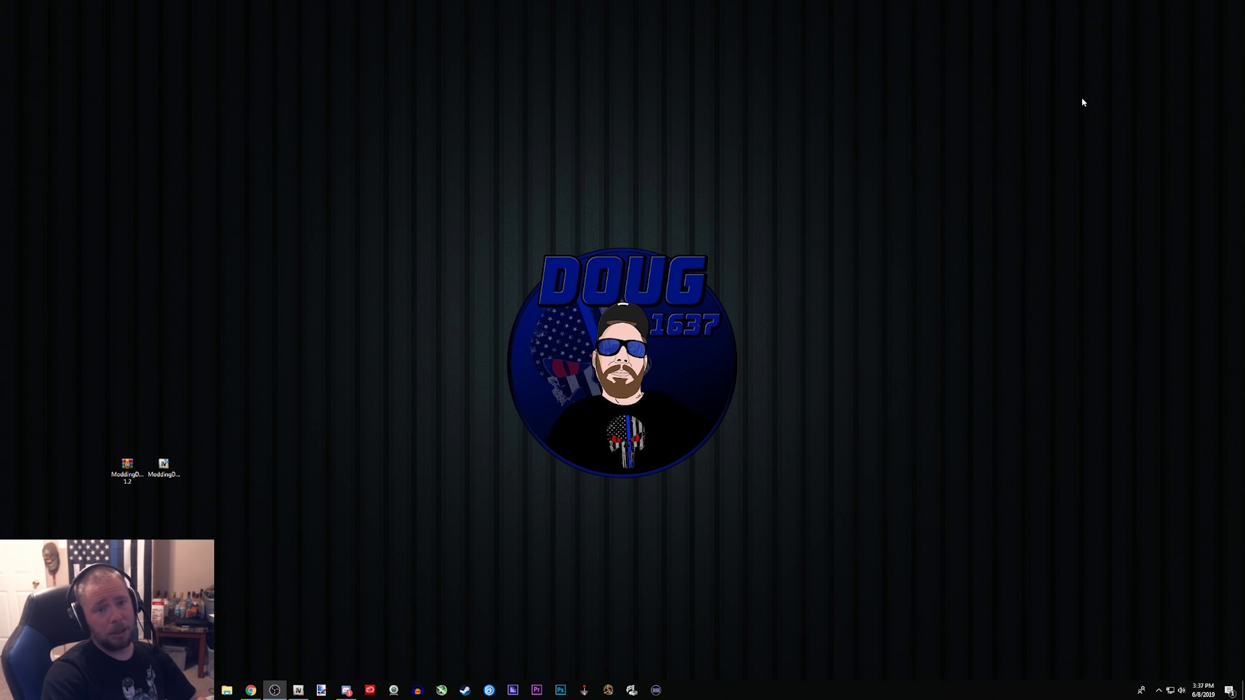
Step: Switch to OpenIV and return to the GTA V root folder
click(298, 690)
drag(657, 139, 677, 138)
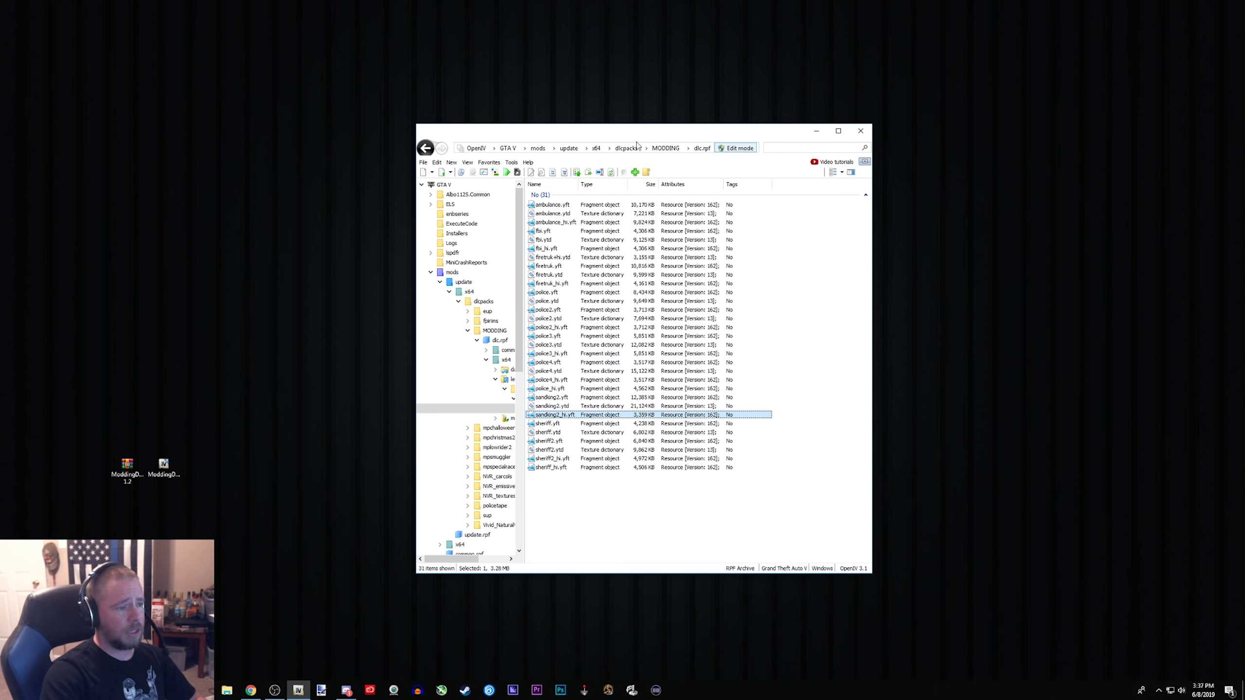
click(508, 148)
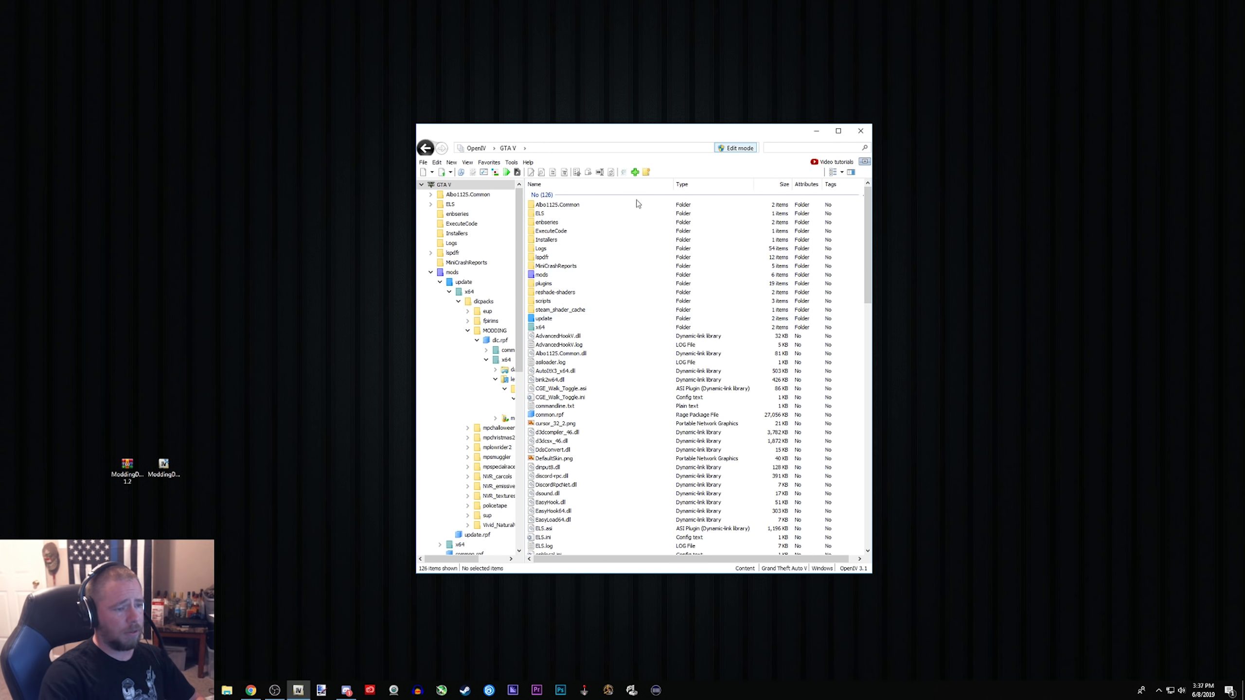
drag(678, 132, 646, 140)
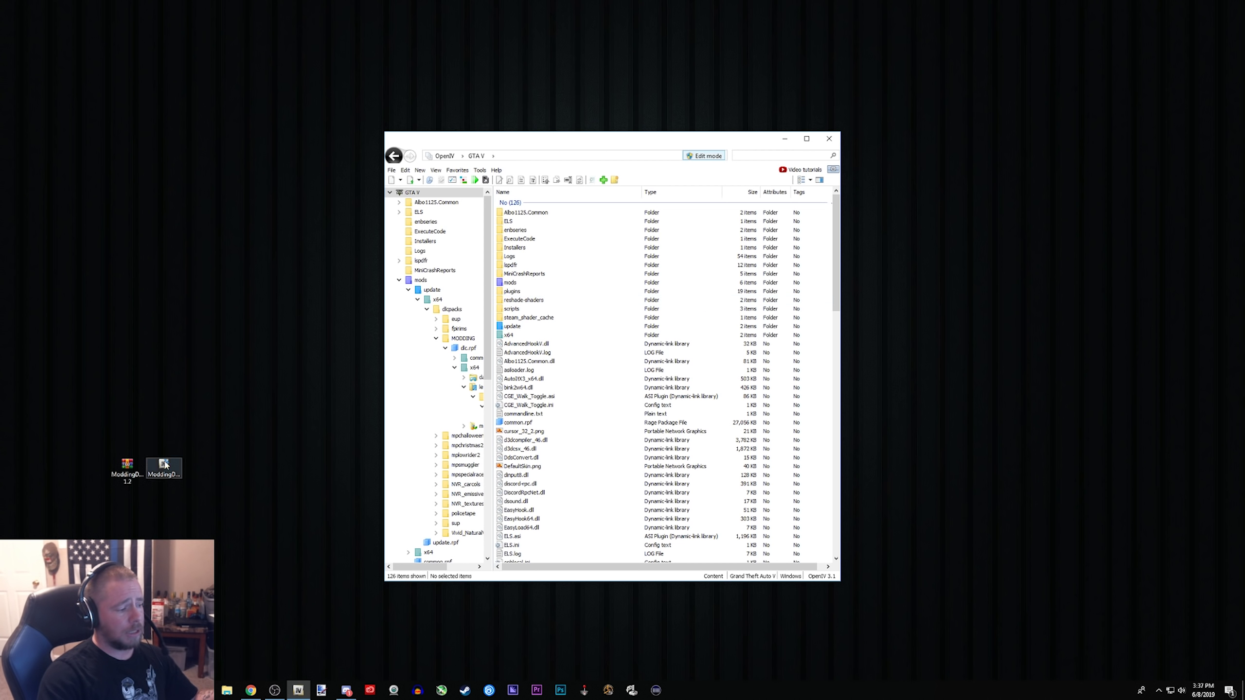
Step: Load ModdingDLCPackV.oiv from the desktop into the package installer and close it without installing
click(462, 182)
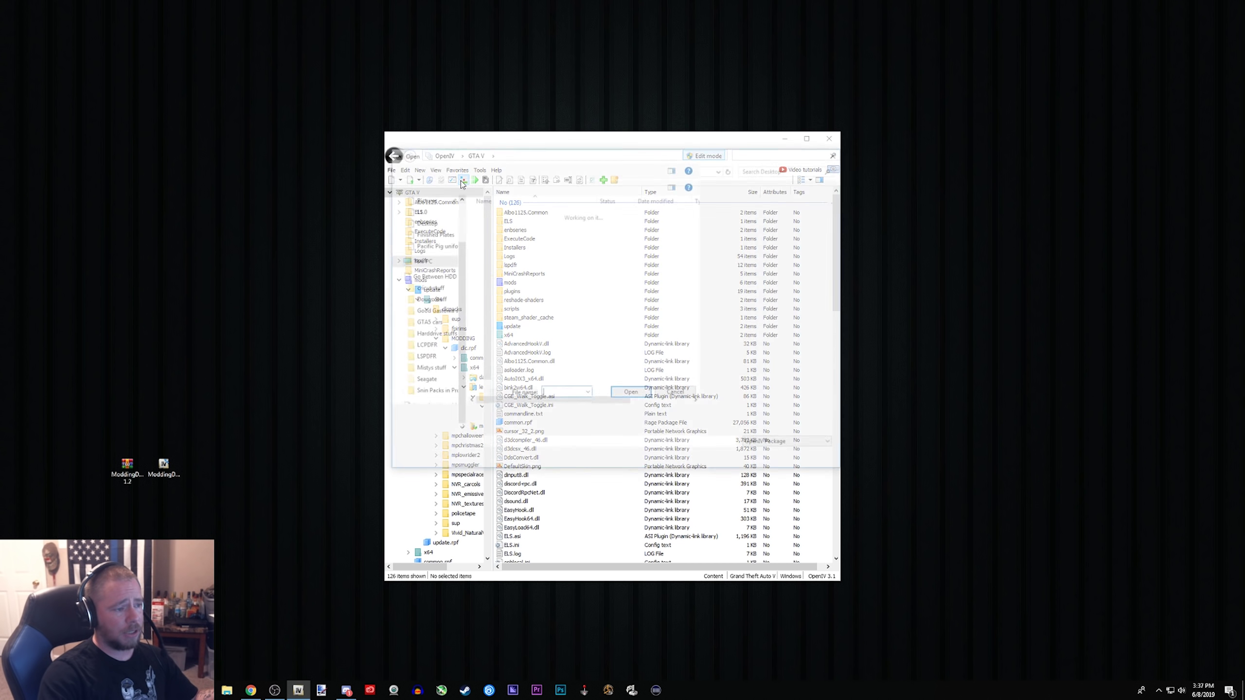
click(424, 219)
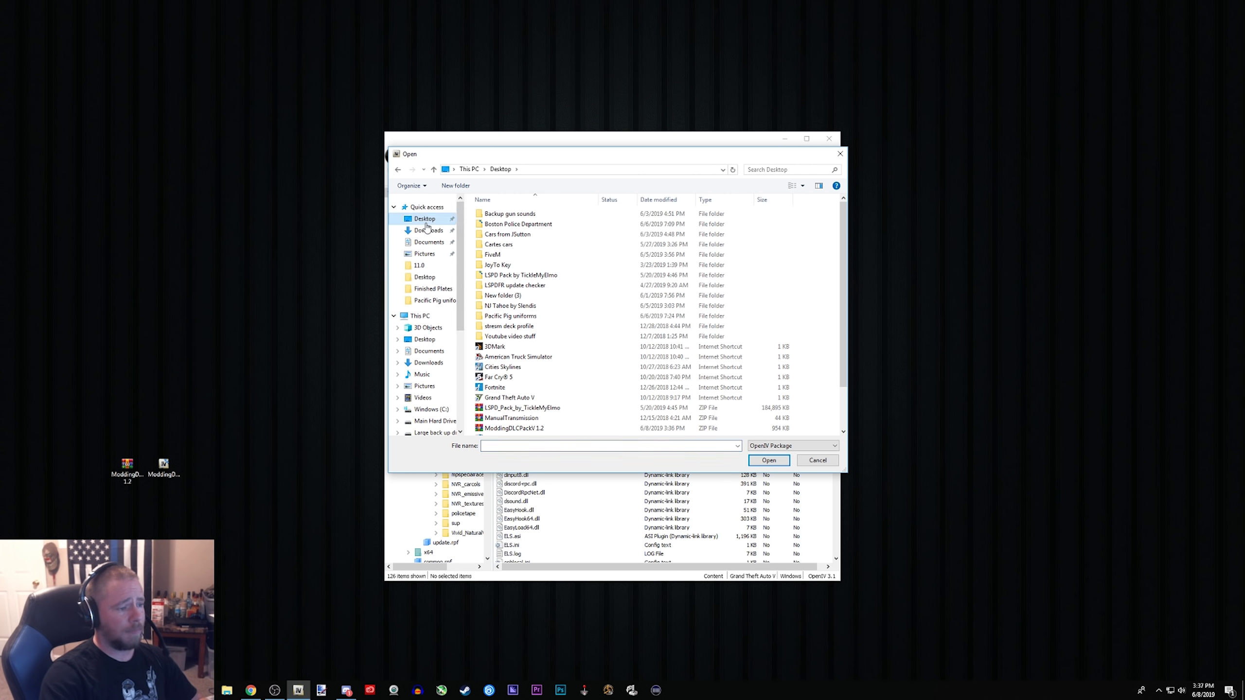
scroll(514, 392, down, 2)
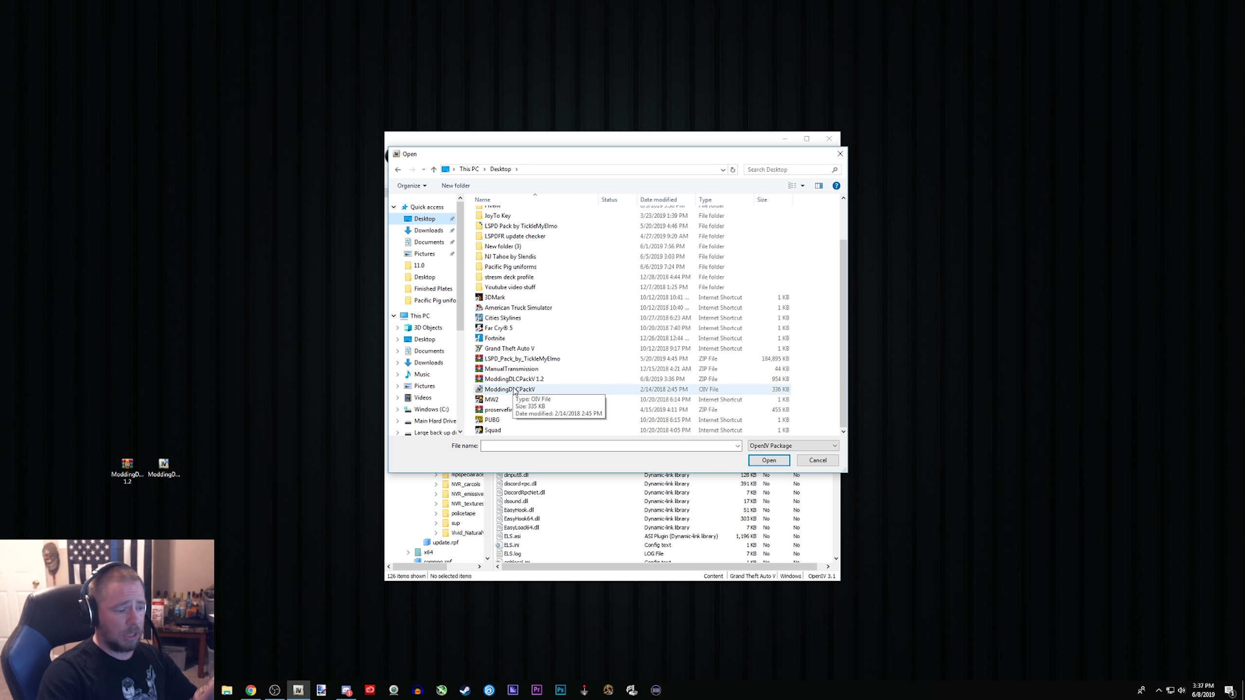
click(517, 389)
click(765, 460)
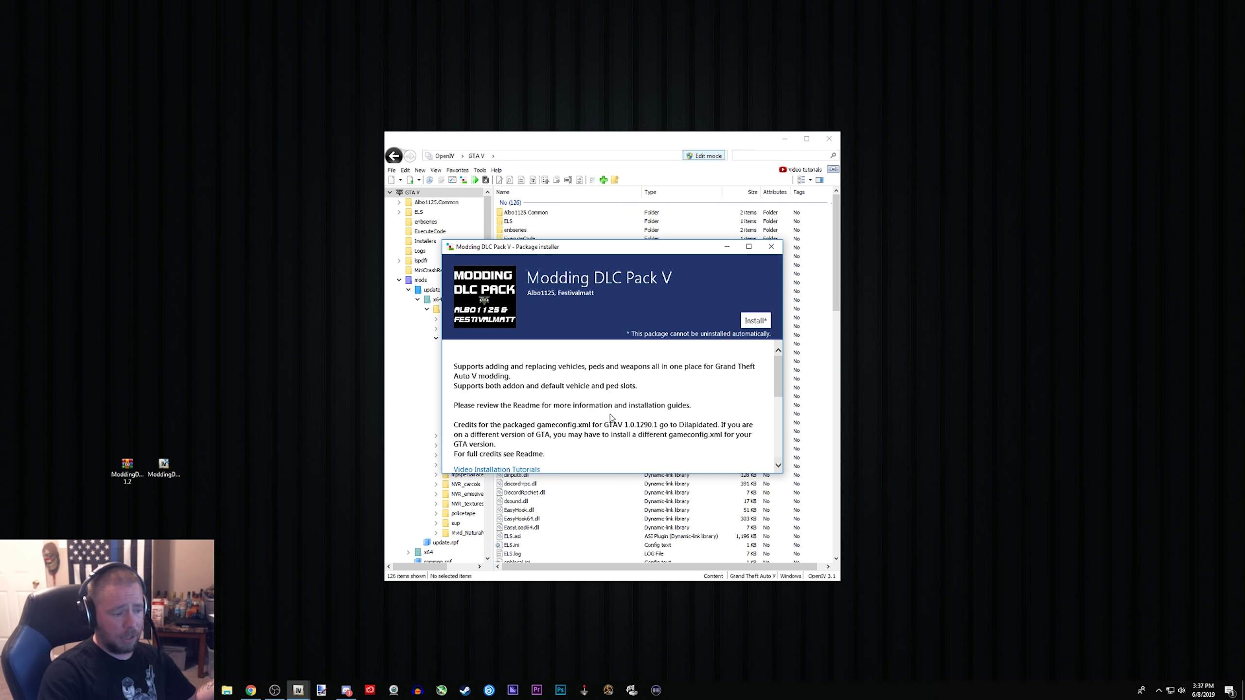
click(771, 247)
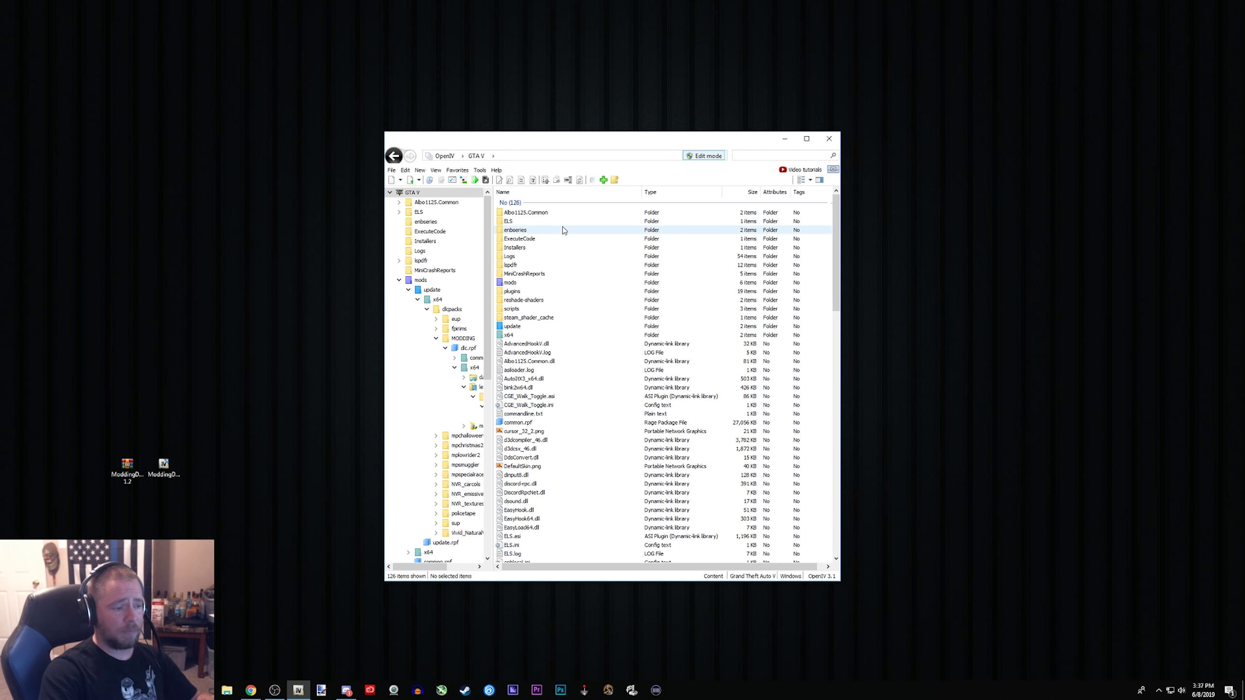
Step: Open the MODDING dlc.rpf archive under mods, update, x64, dlcpacks
double_click(522, 284)
double_click(512, 212)
double_click(512, 213)
double_click(512, 213)
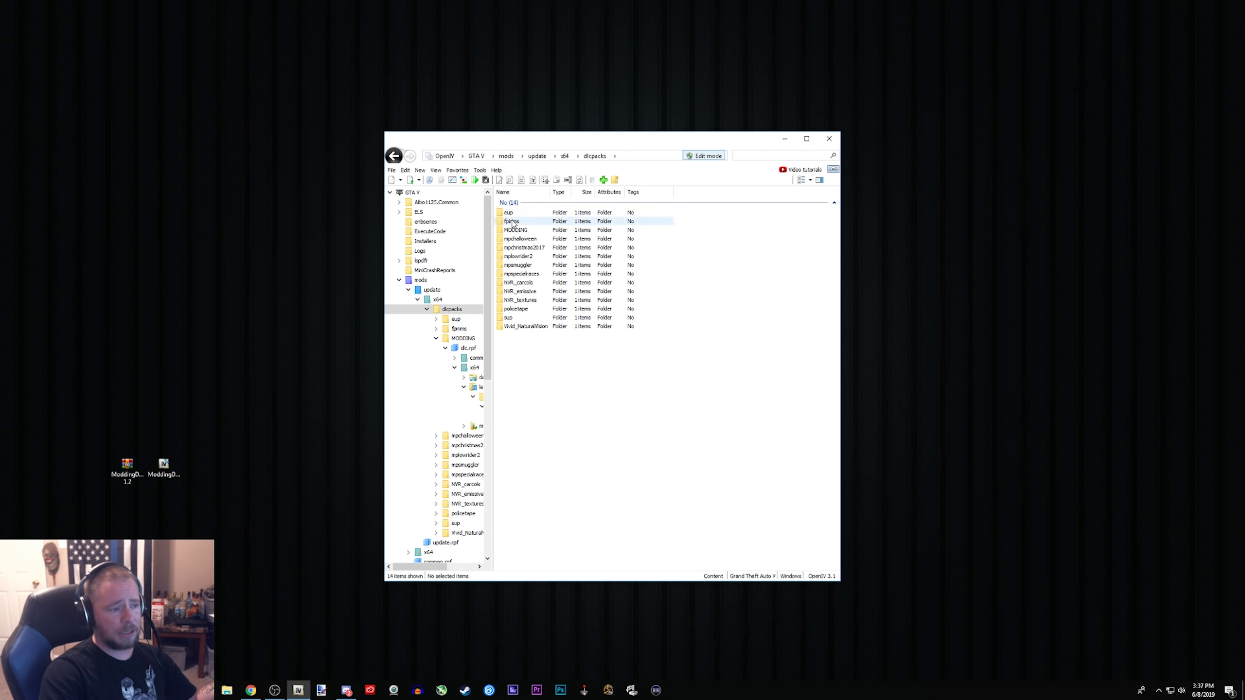
double_click(512, 230)
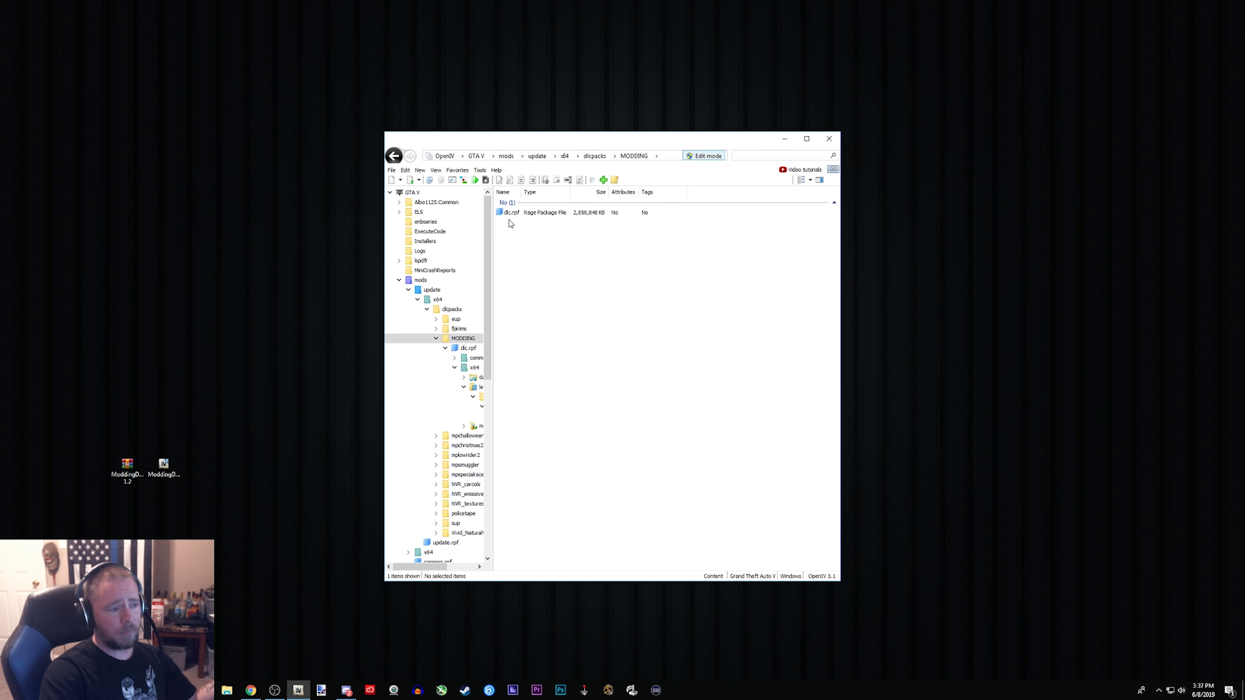
double_click(510, 214)
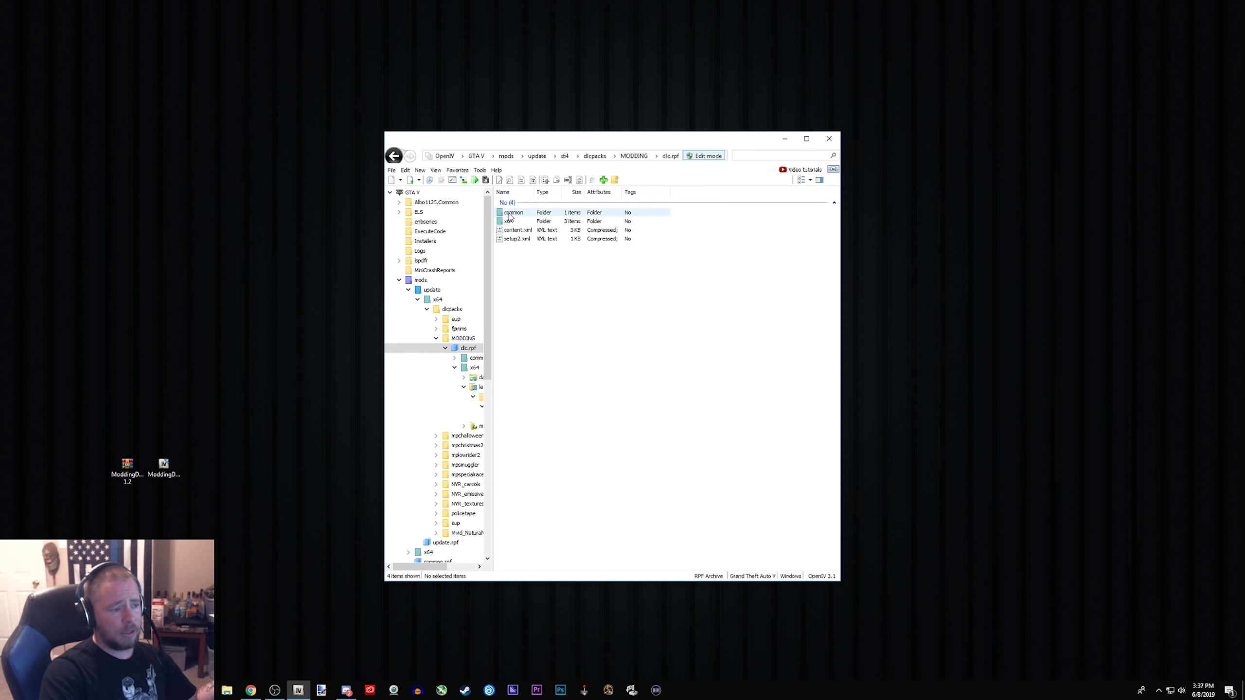
Step: Open the vehicle model files inside the archive's x64, levels, gta5 folders
double_click(508, 221)
double_click(512, 222)
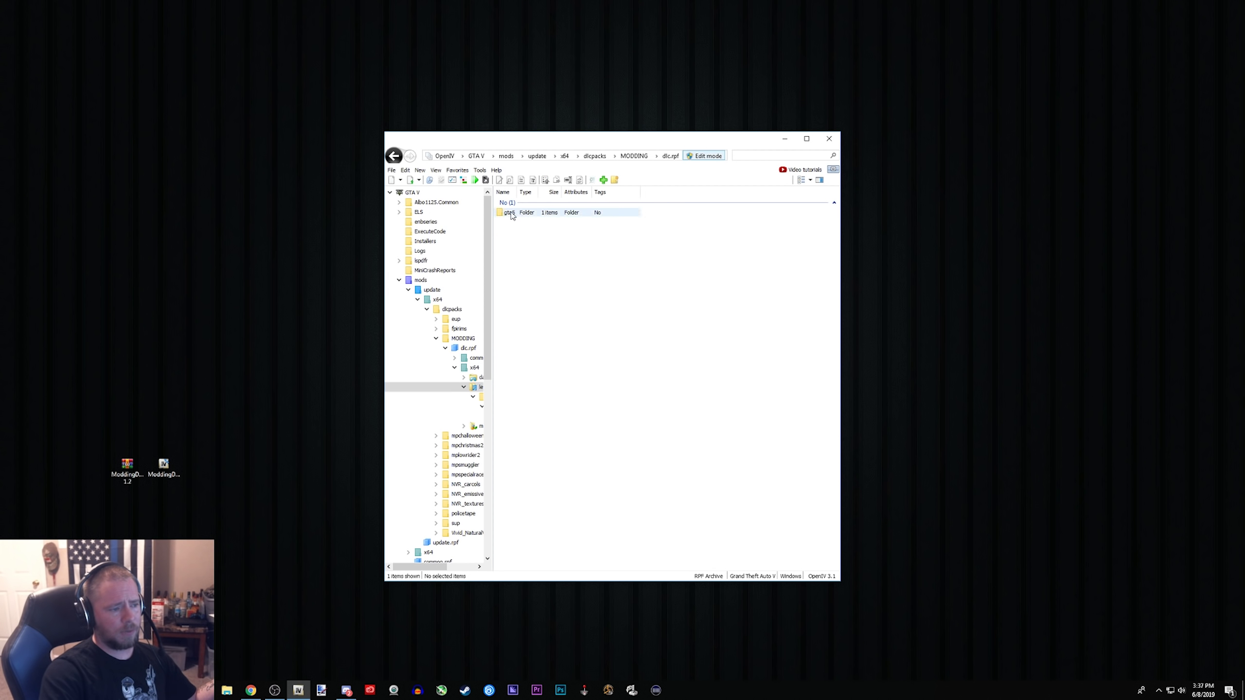
double_click(511, 214)
double_click(511, 214)
double_click(514, 213)
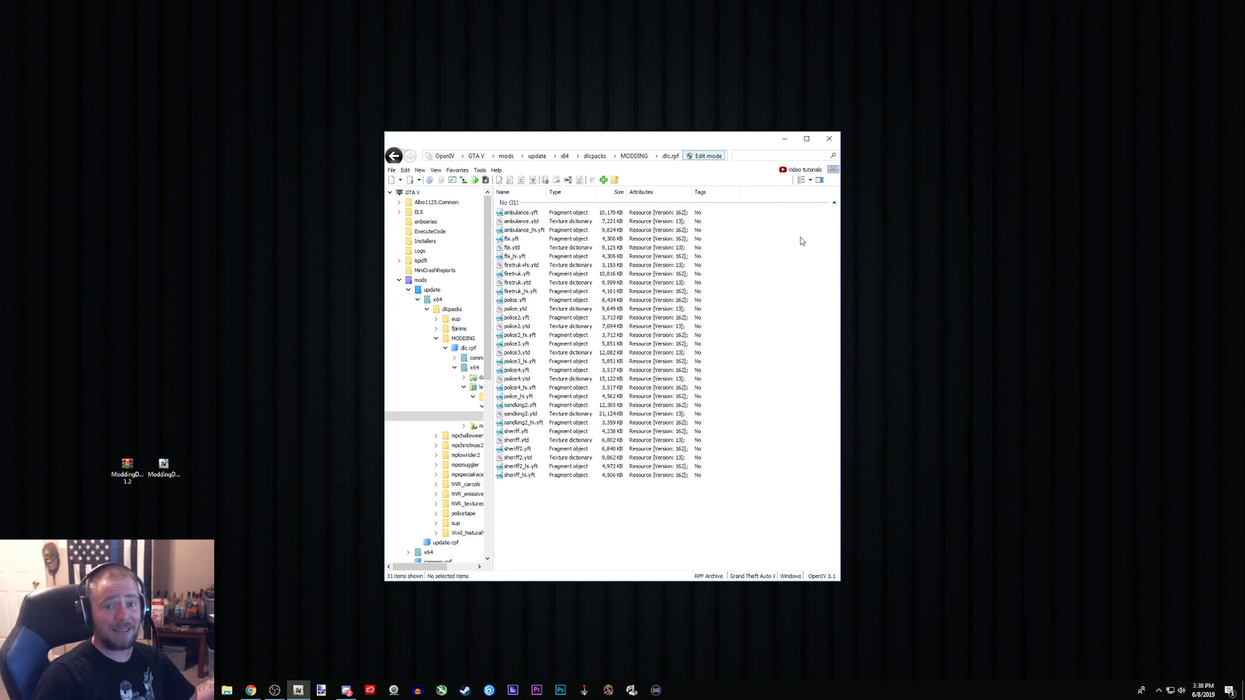
Step: Preview the police4_hi.yft vehicle in the model viewer, inspect it from another angle and close the preview
click(544, 422)
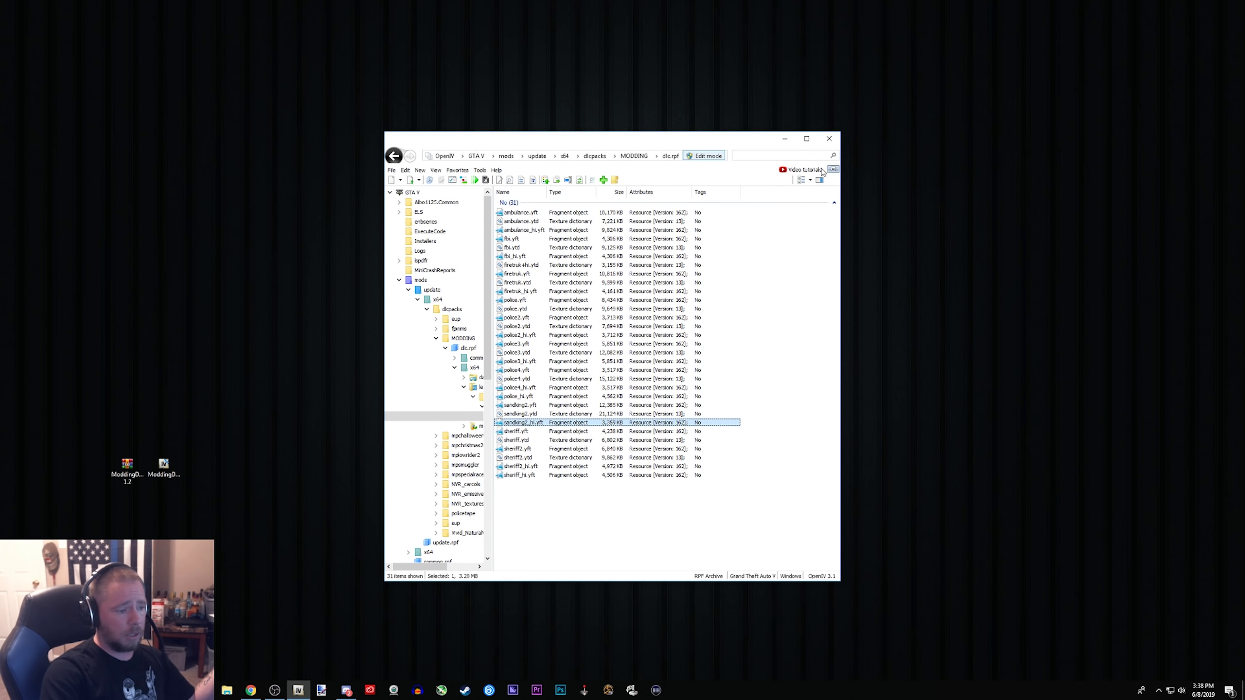
double_click(532, 389)
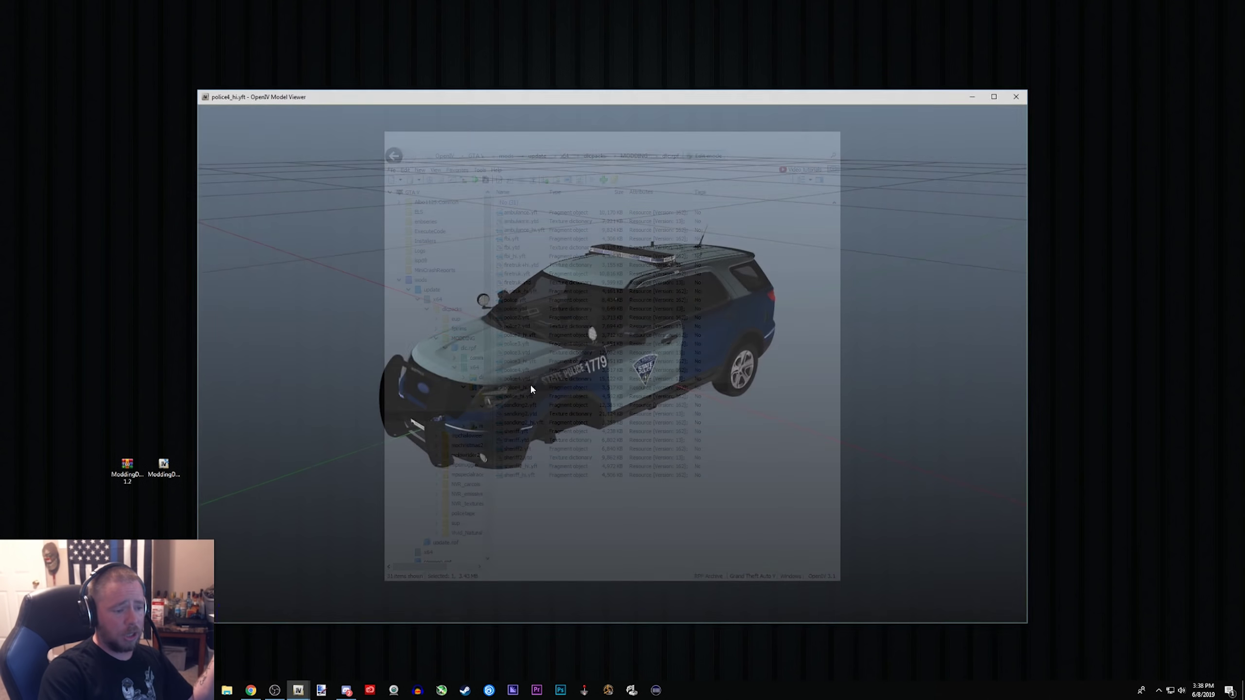
drag(548, 380, 809, 347)
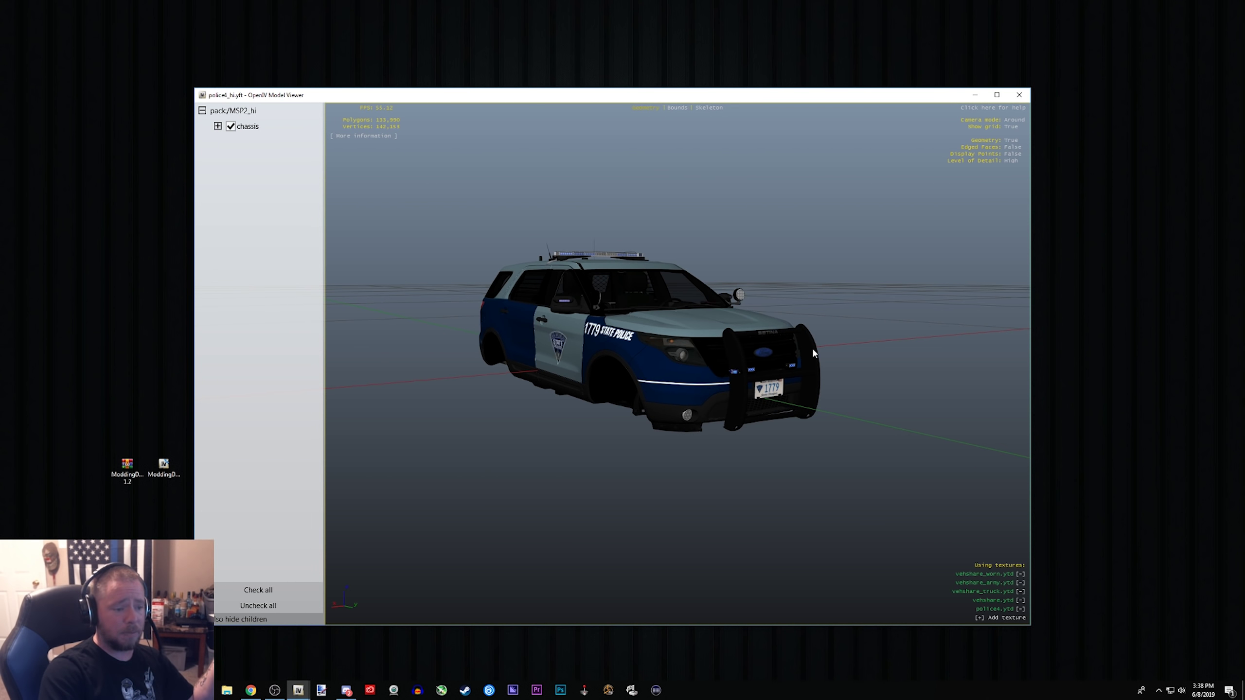
click(997, 94)
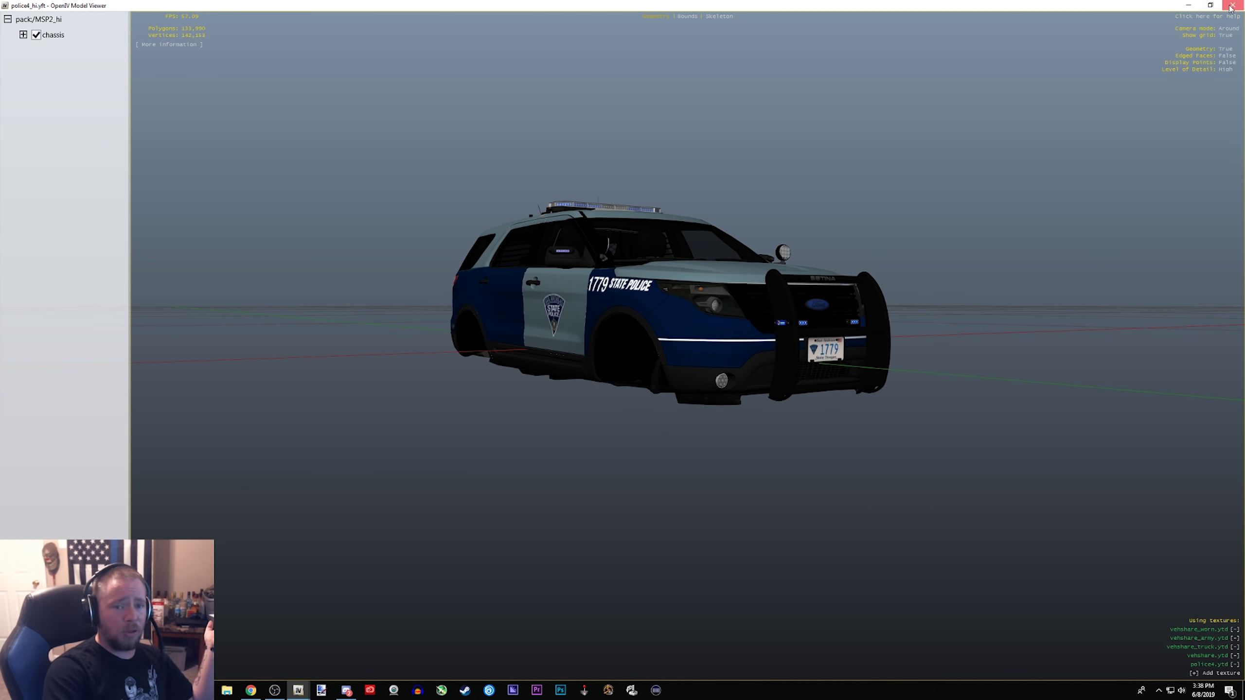
click(1232, 7)
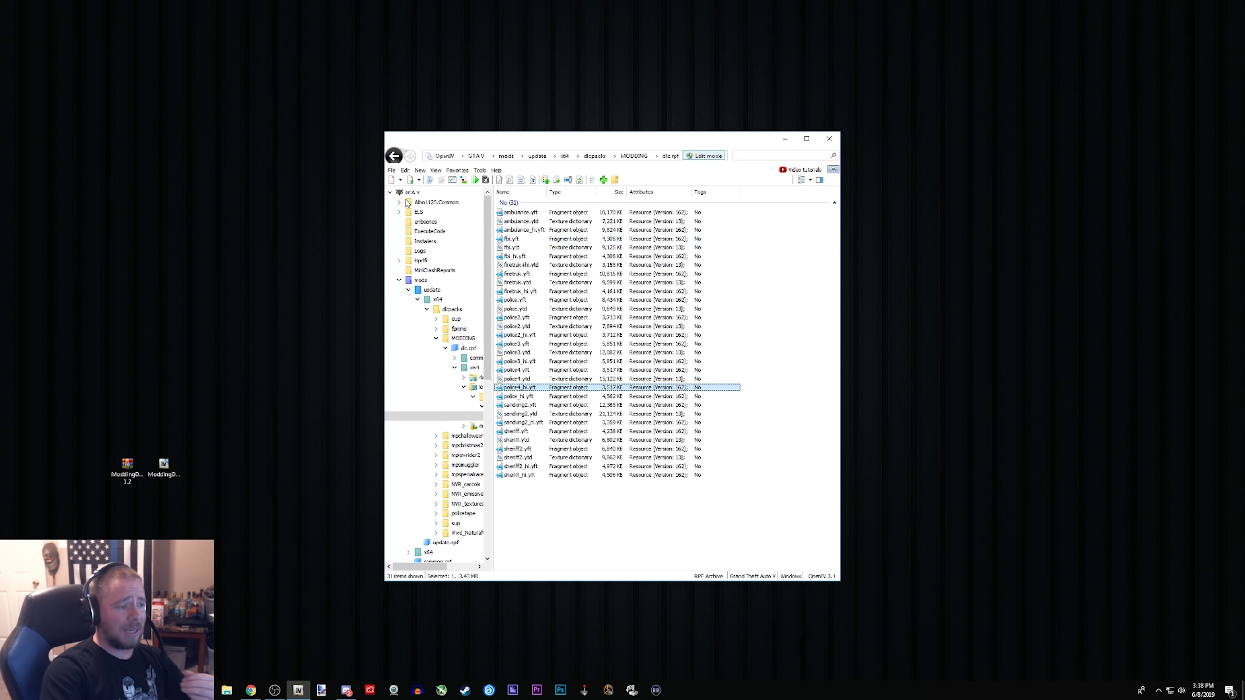
Step: Examine the first subfolder of common, data in the MODDING dlc.rpf and return to the archive's root
click(633, 156)
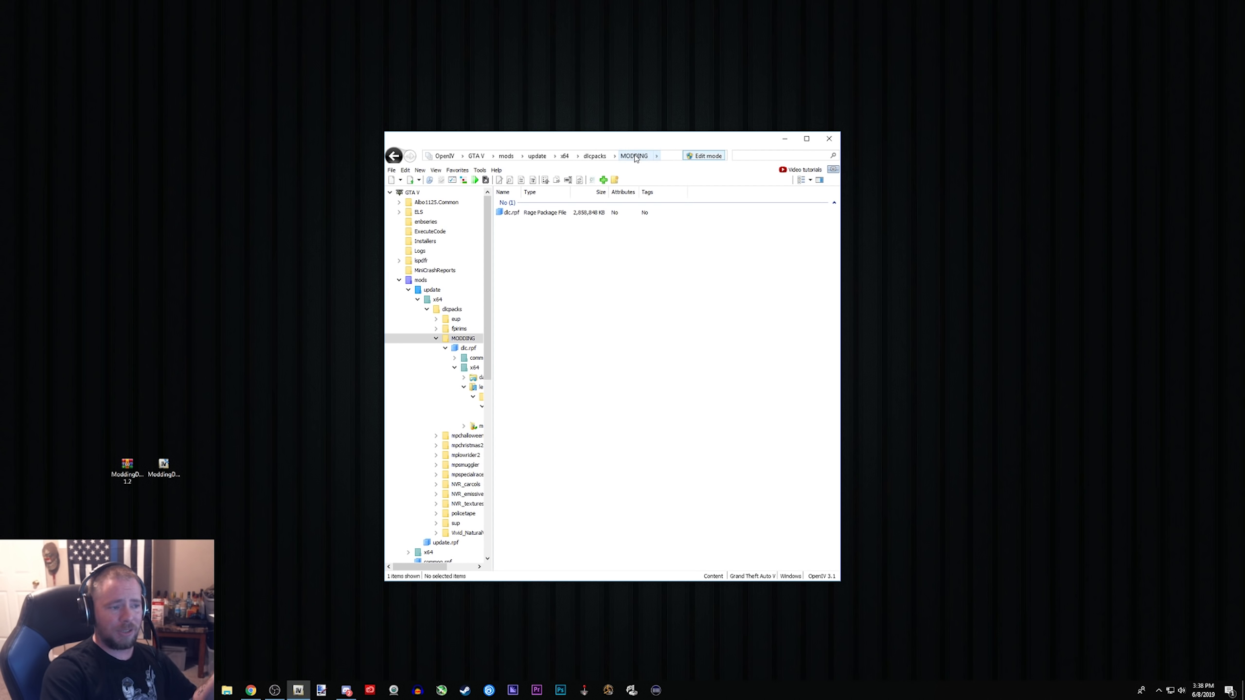
double_click(512, 212)
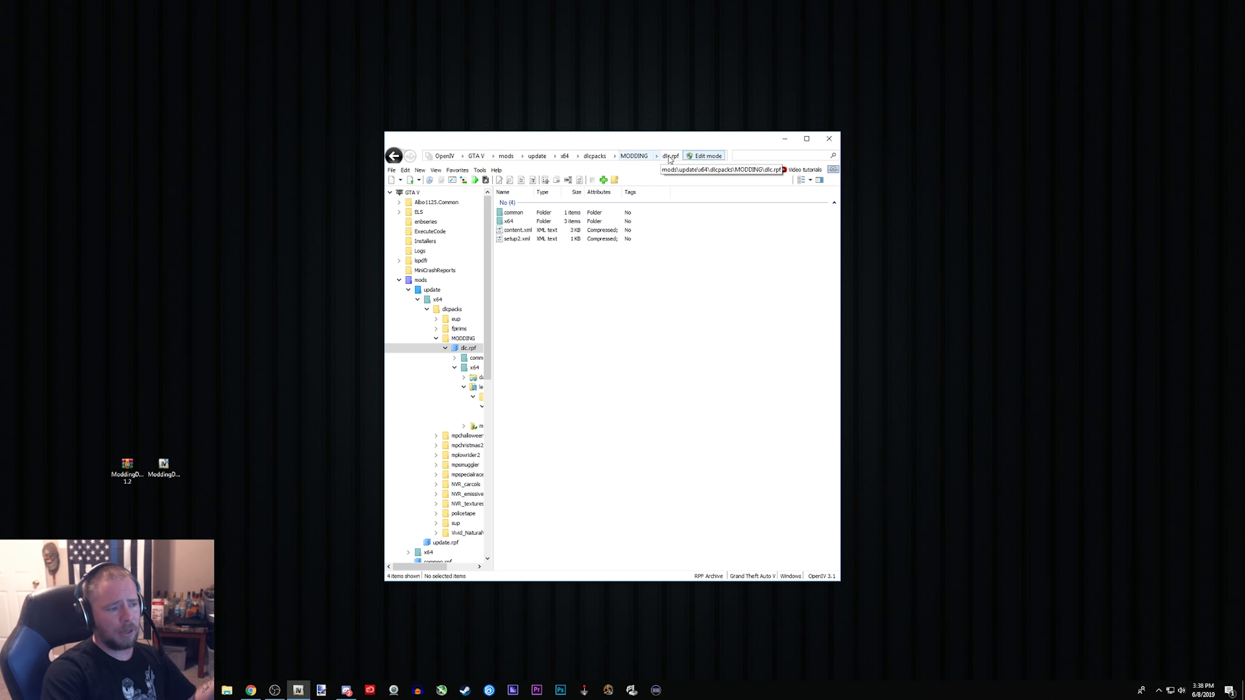
double_click(512, 213)
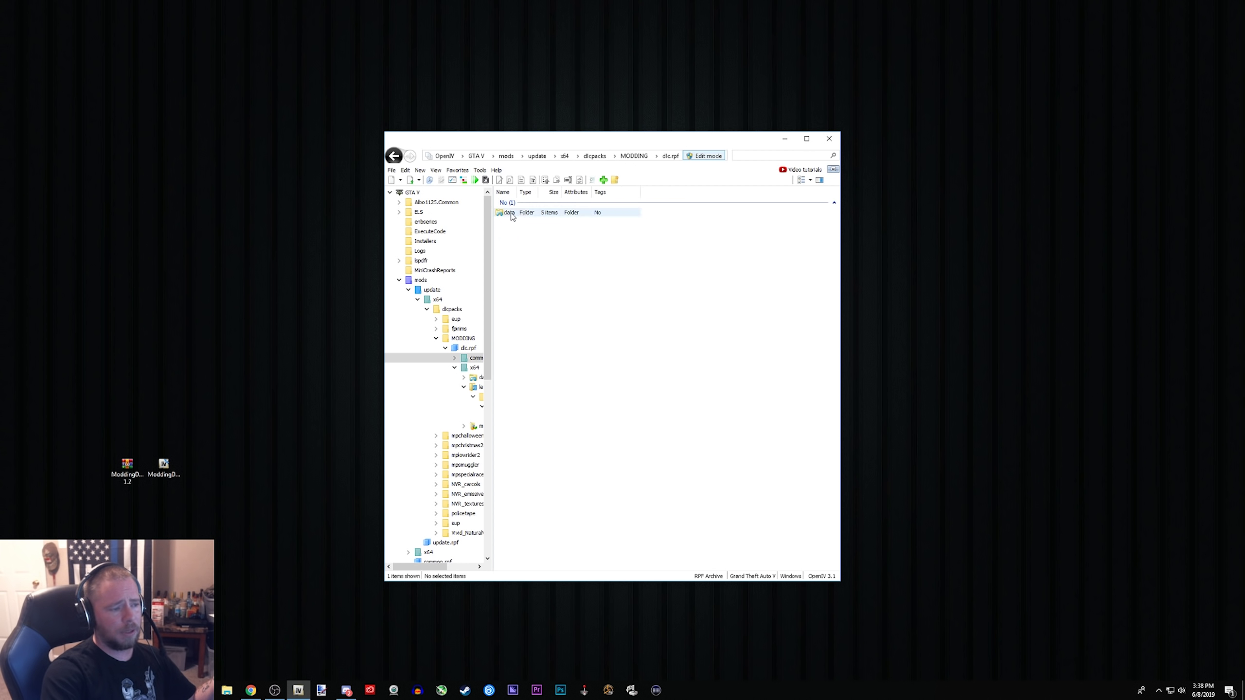
double_click(512, 214)
double_click(512, 214)
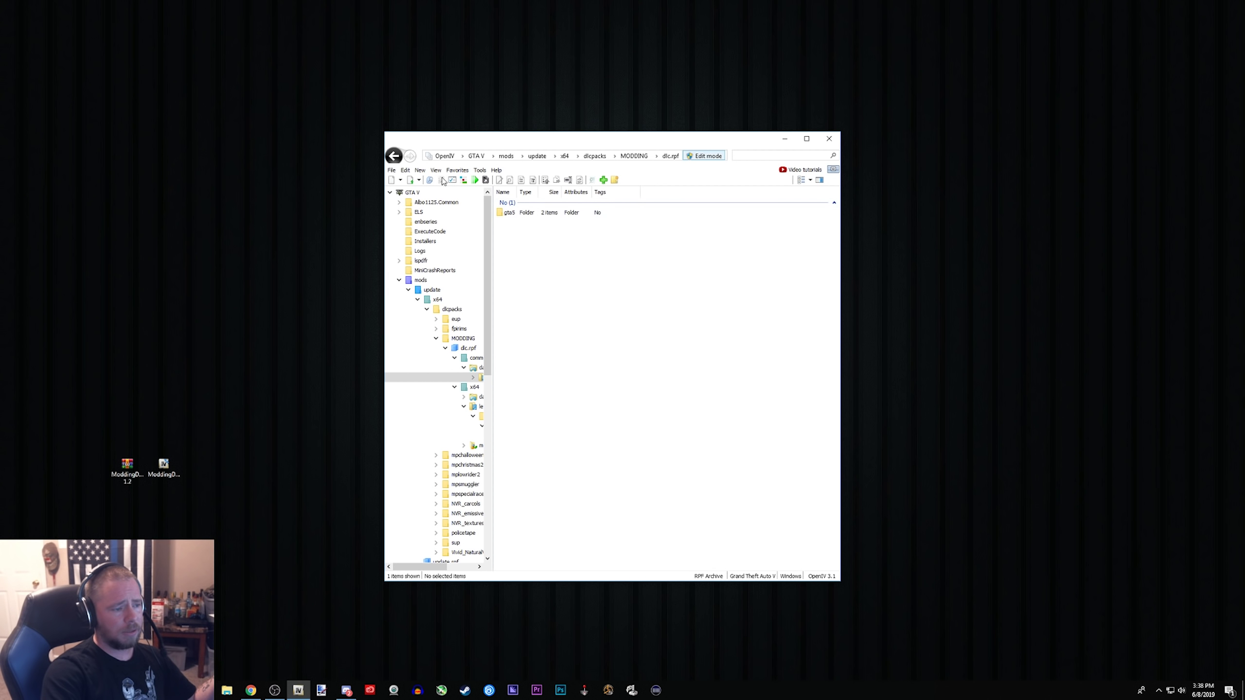
click(394, 157)
click(394, 157)
click(394, 157)
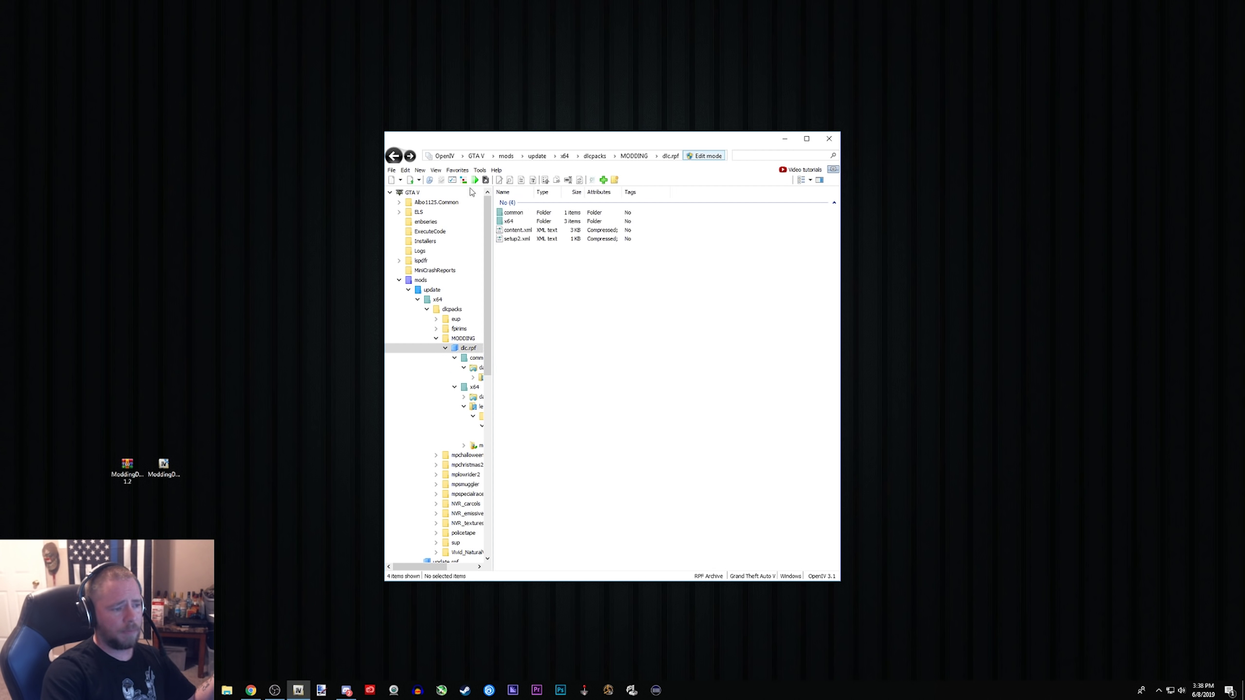
Step: Look inside componentpeds.rpf under the MODDING archive's x64, models folders and open the neighbouring weapons.rpf package
double_click(512, 222)
double_click(515, 231)
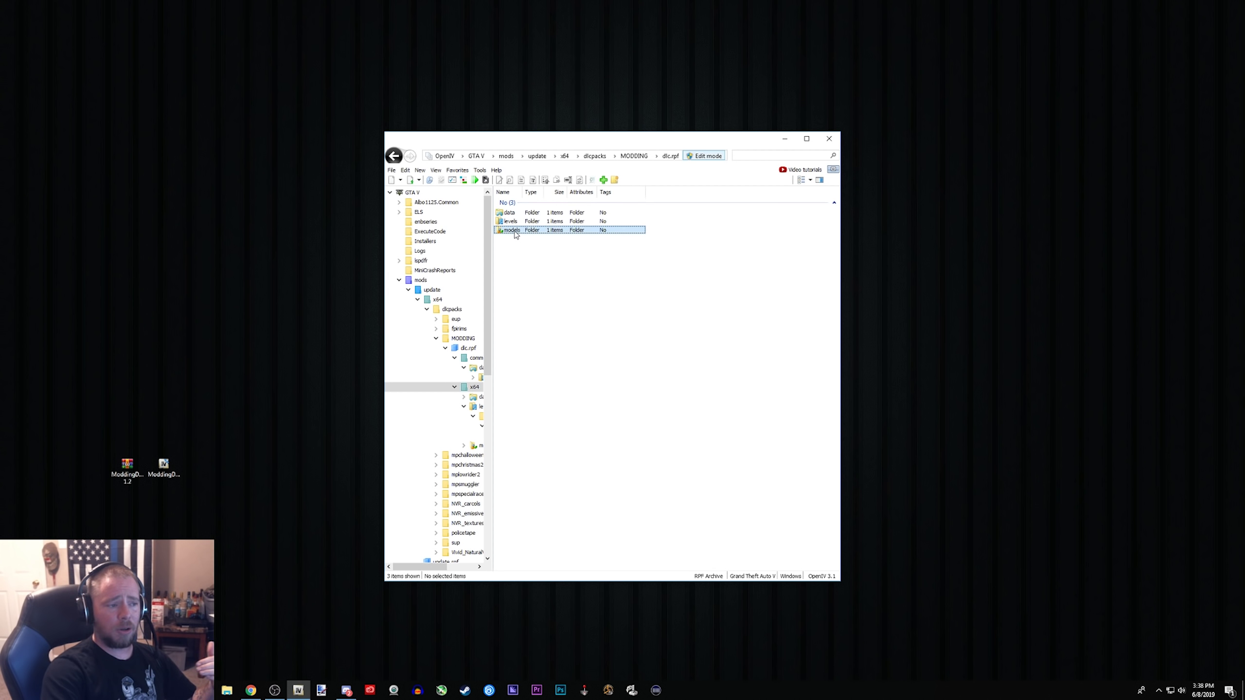
double_click(515, 213)
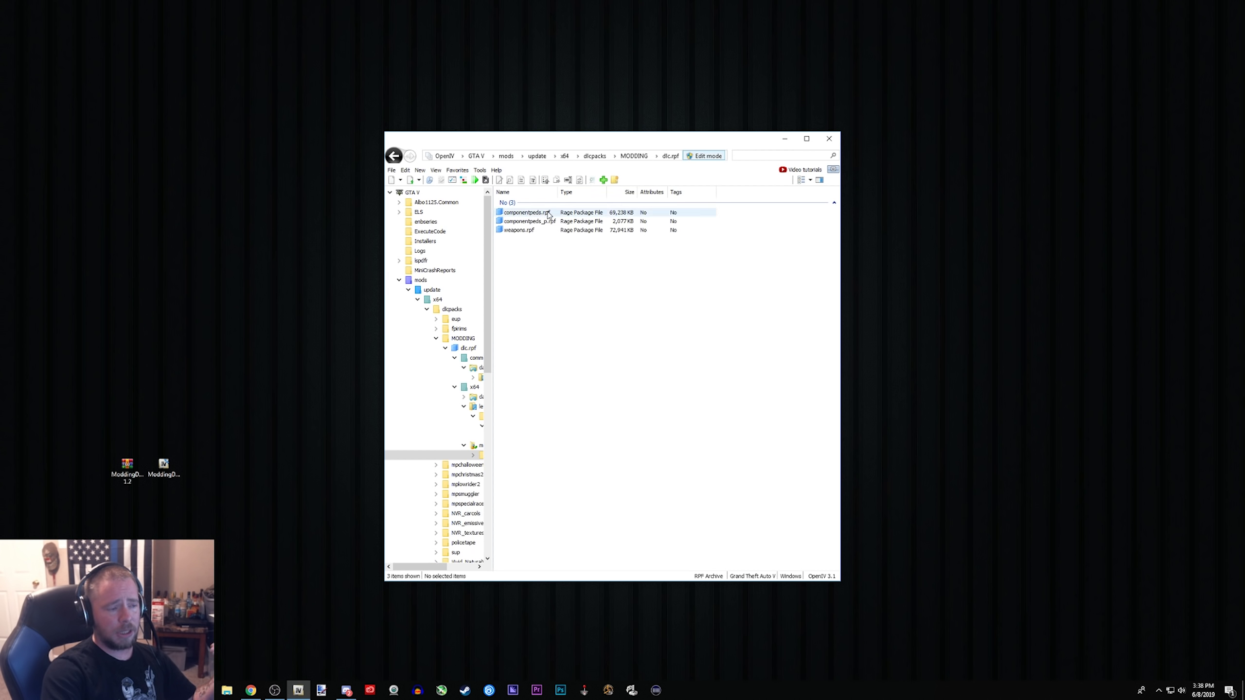
double_click(532, 213)
click(393, 156)
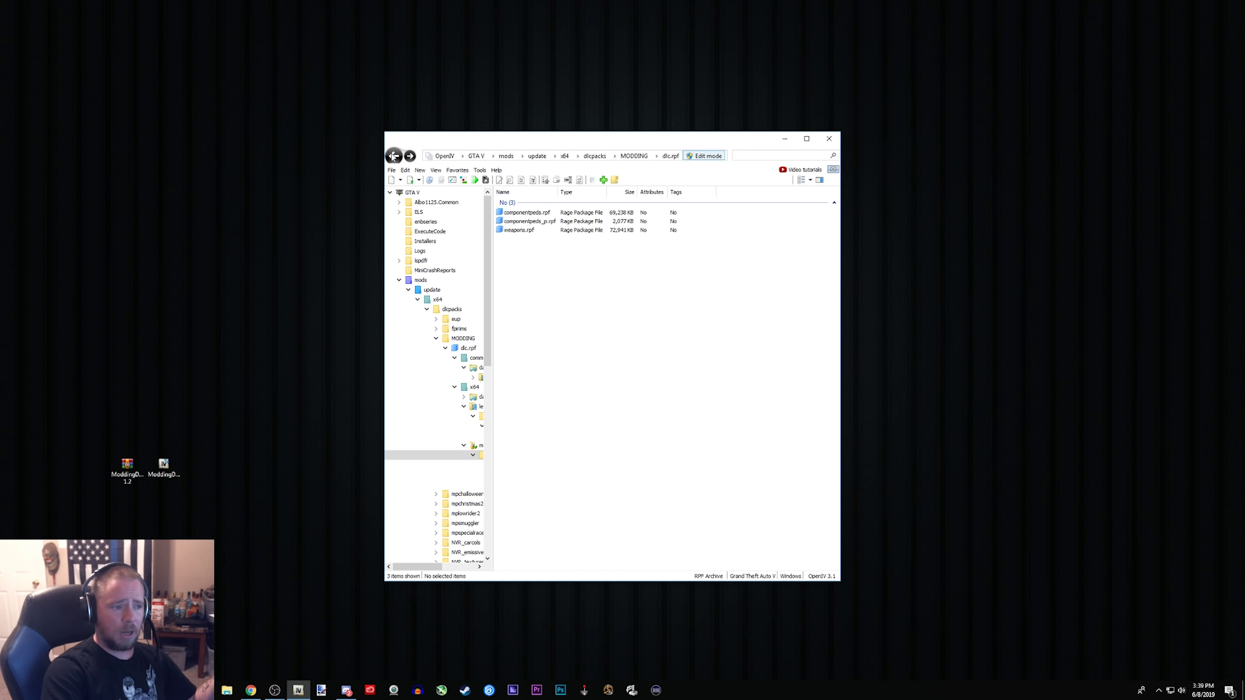
click(521, 234)
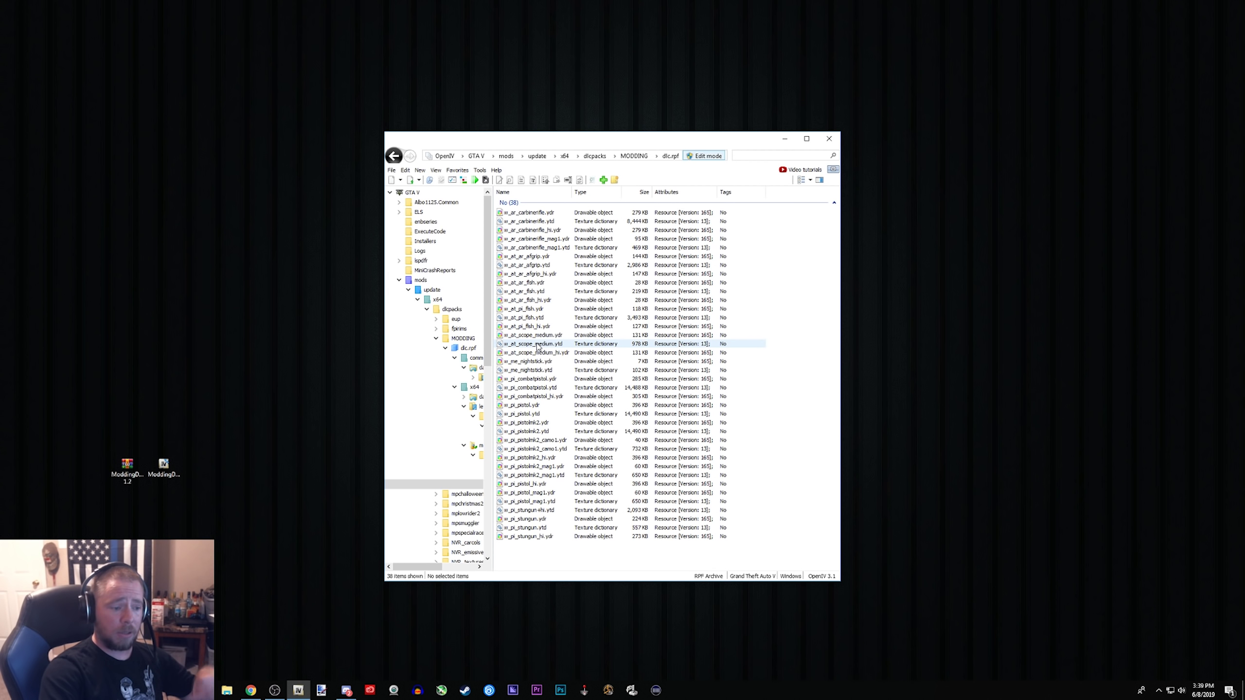
Step: Preview the w_pi_pistolmk2.ydr and w_at_ar_afgrip_hi.ydr models one after the other, closing each preview
double_click(527, 422)
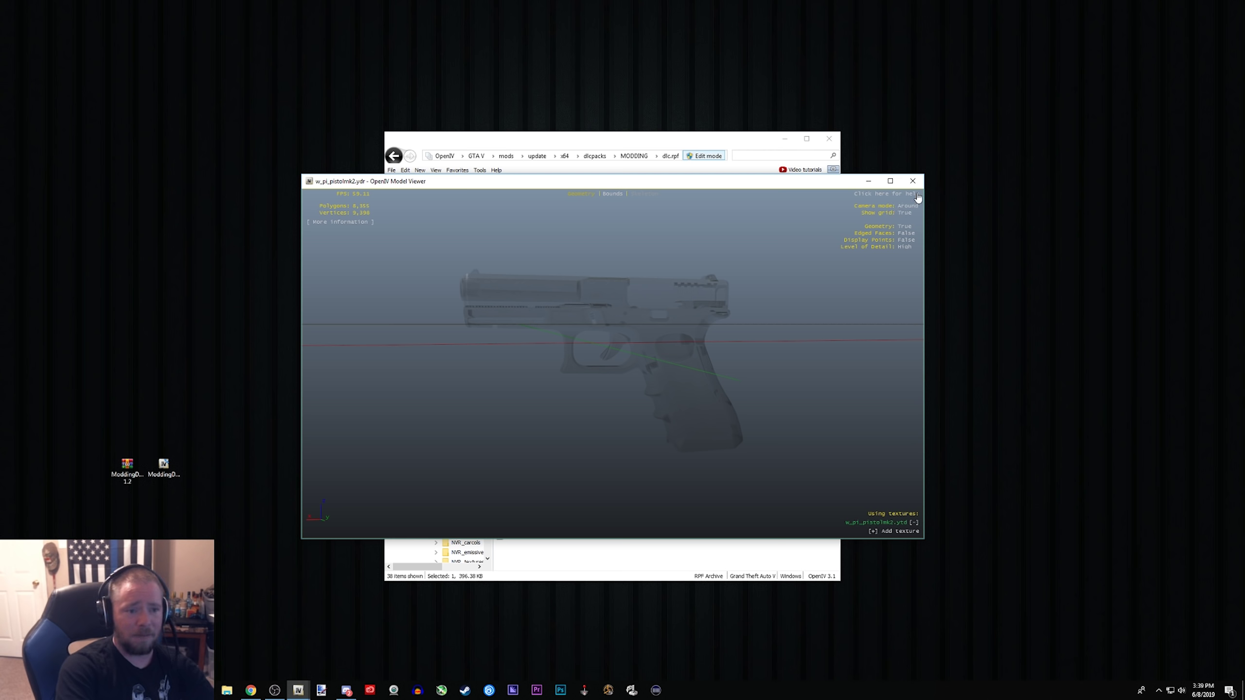
click(916, 183)
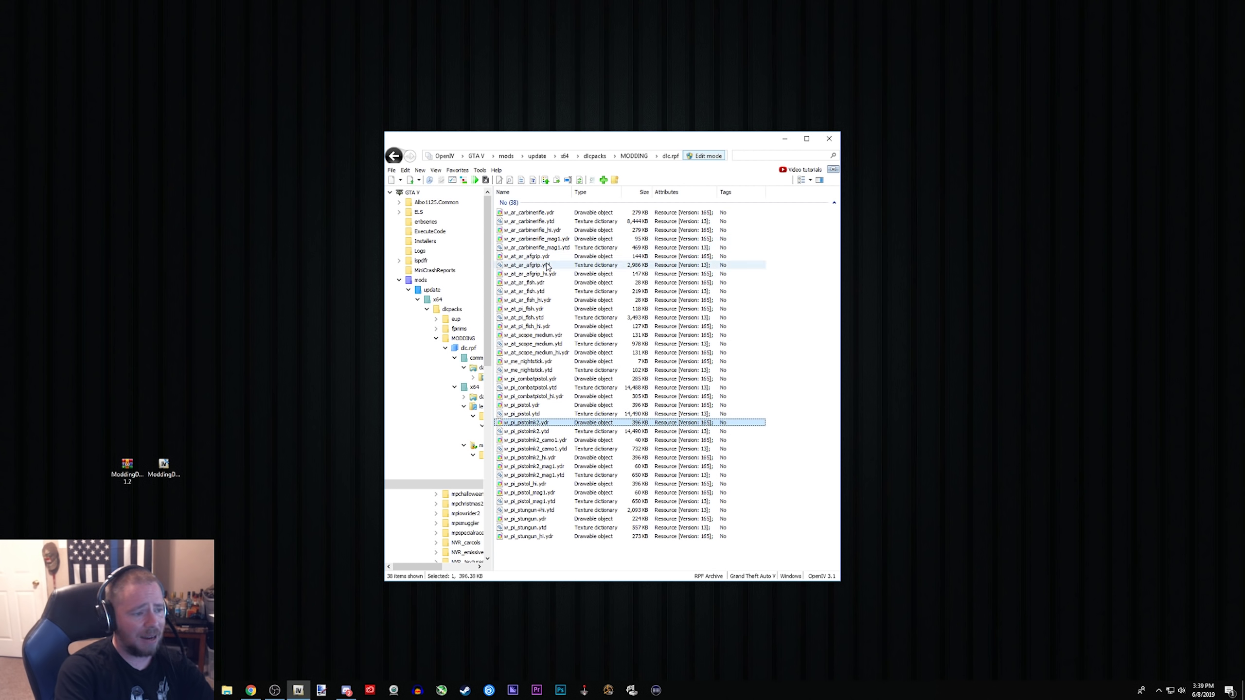
double_click(553, 273)
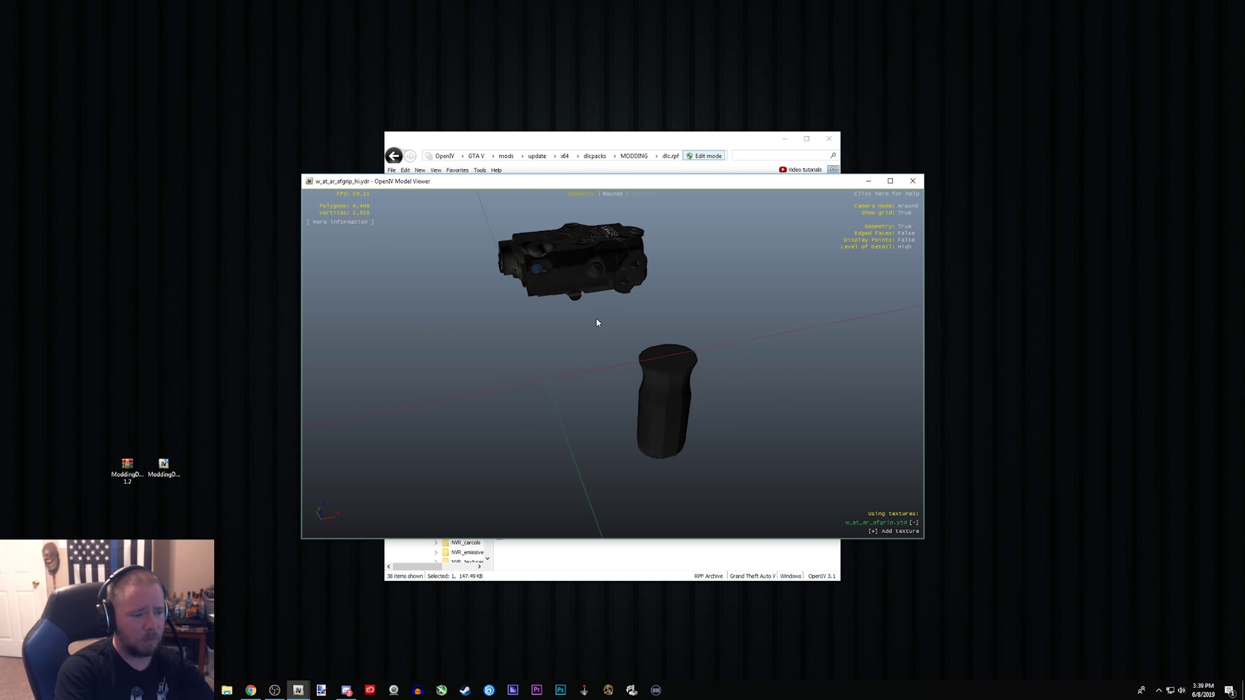
click(913, 181)
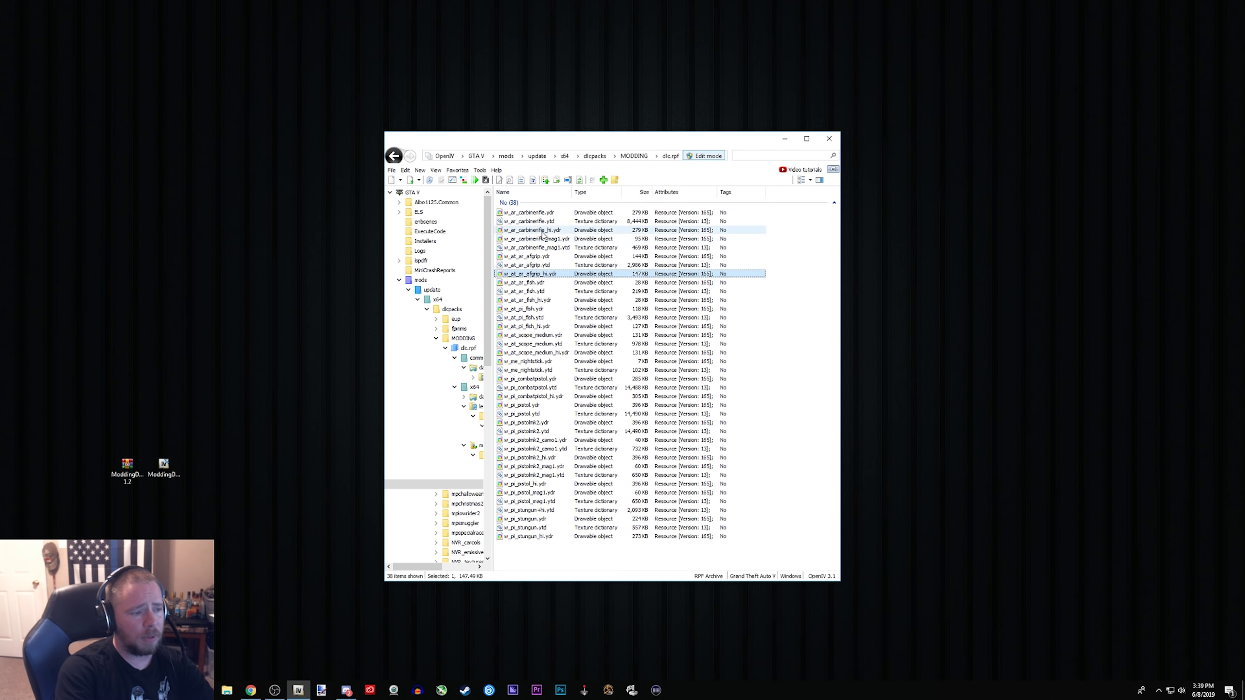
Step: Preview the w_ar_carbinerifle_hi.ydr rifle model, inspect it from the opposite side and close the preview
double_click(542, 231)
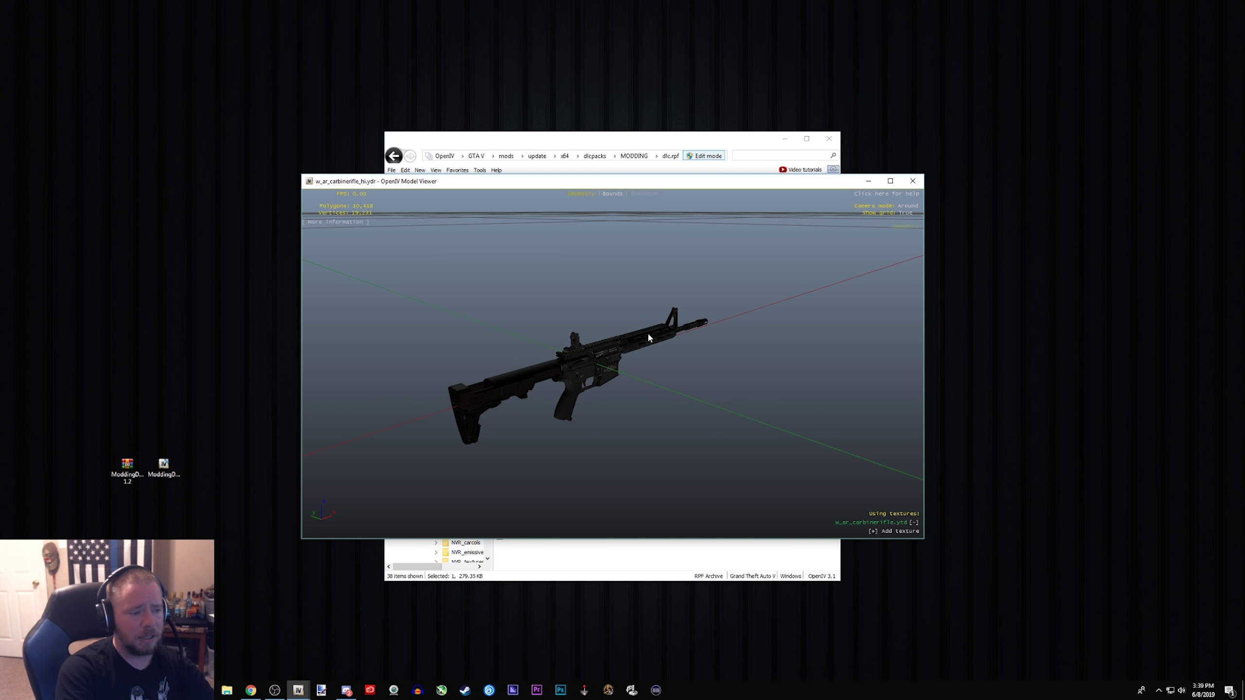
drag(594, 363, 776, 400)
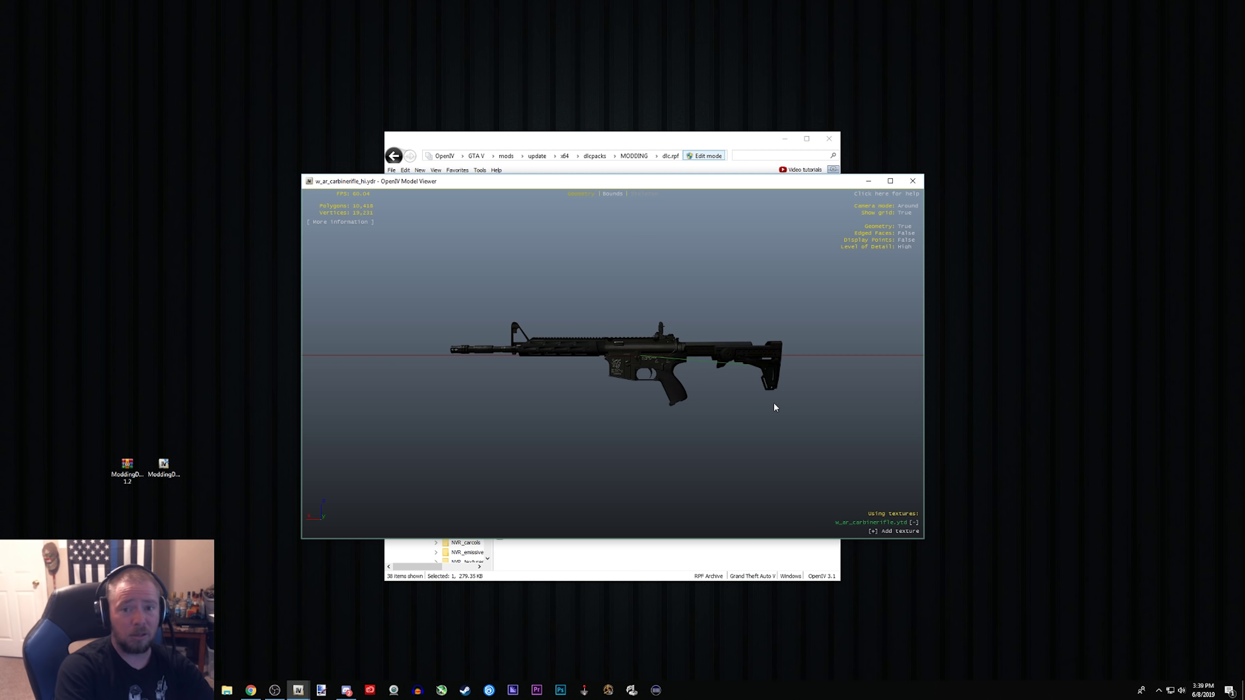
scroll(645, 391, up, 5)
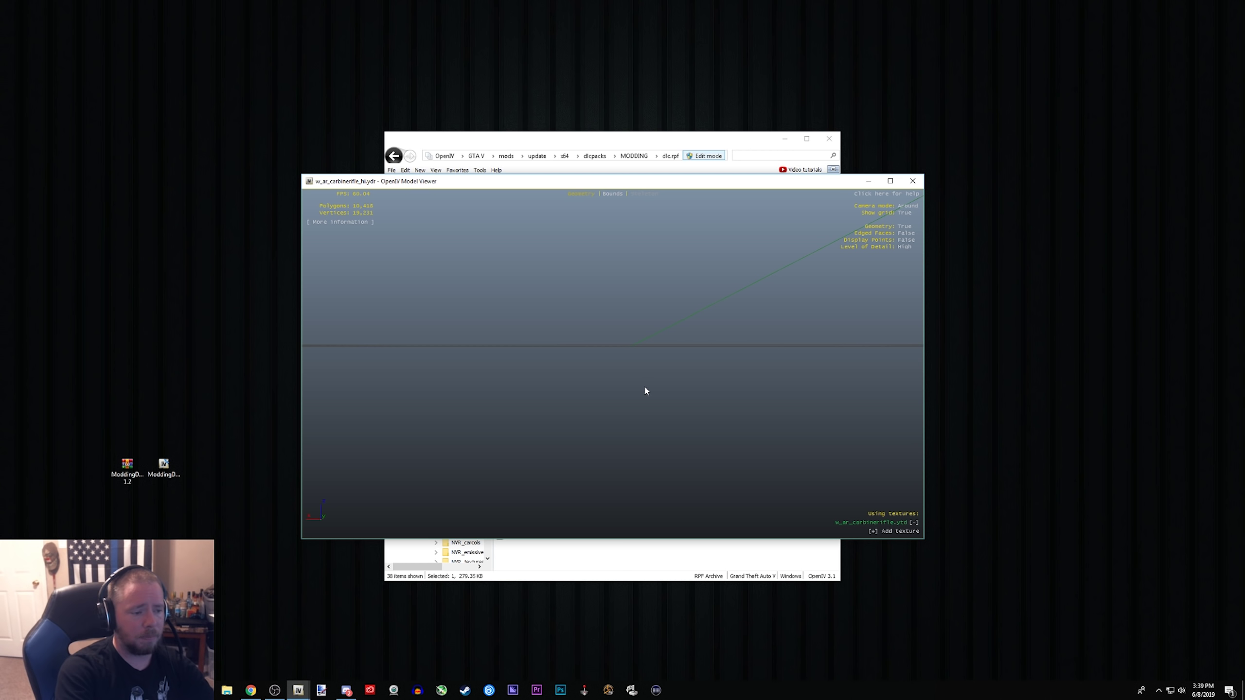
scroll(705, 323, down, 5)
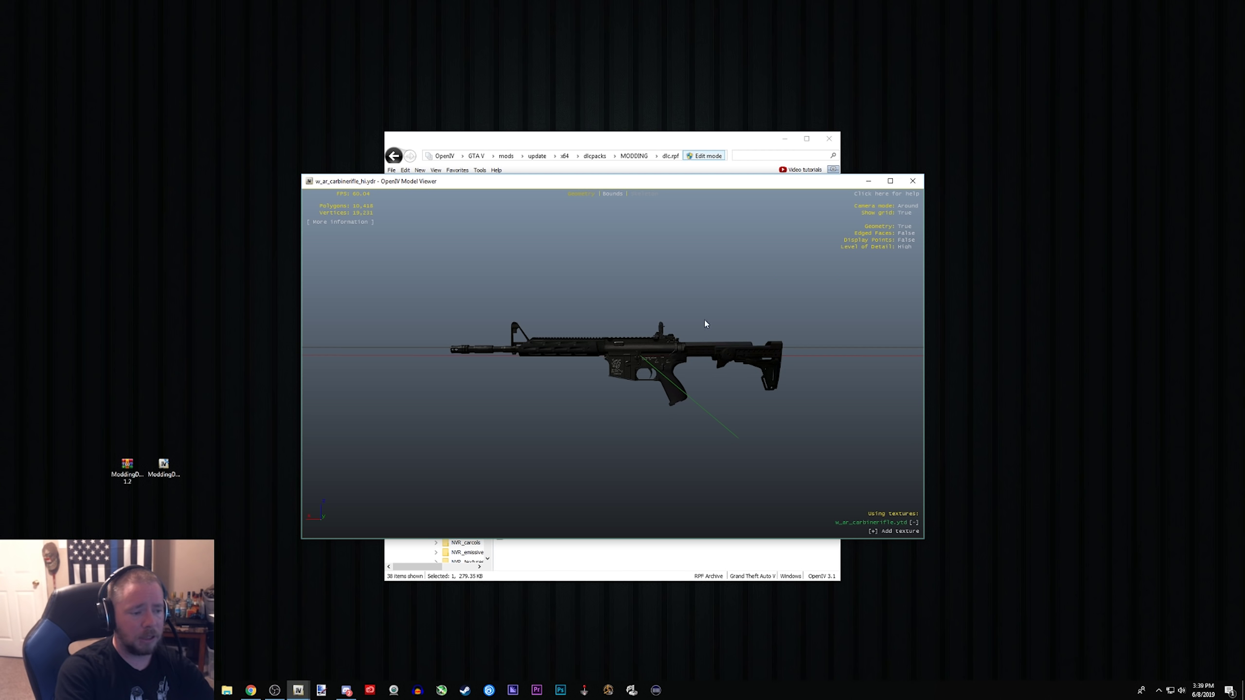
click(913, 181)
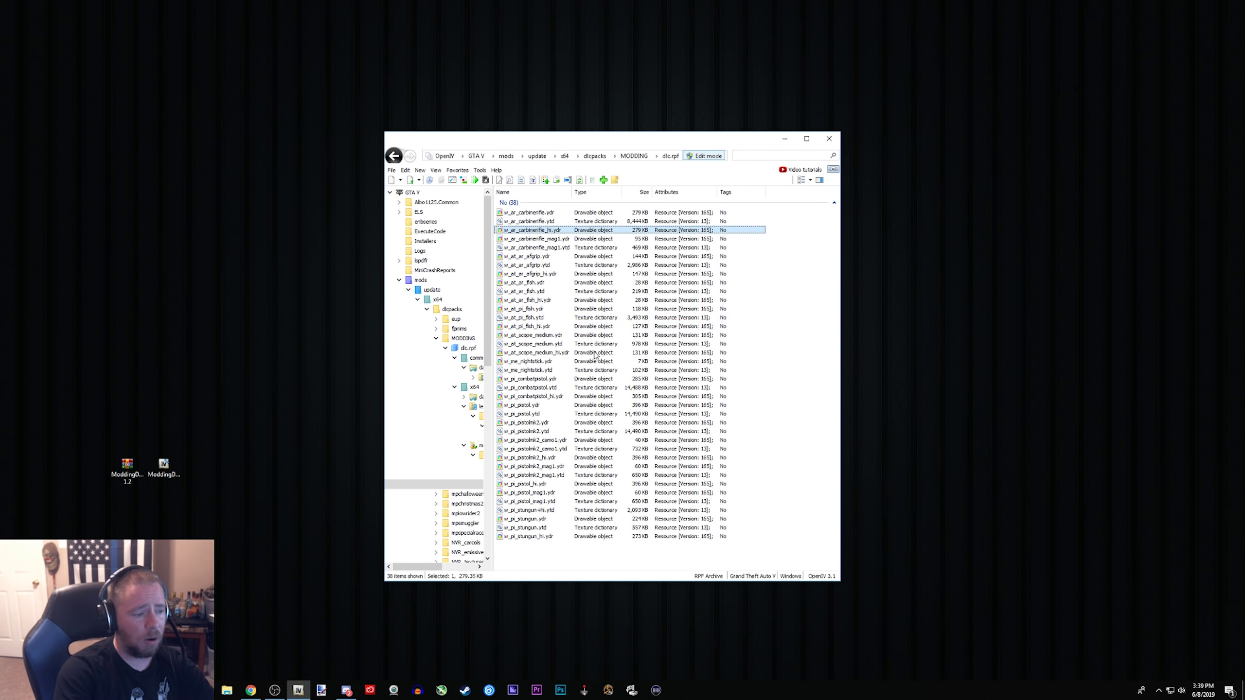
Step: Preview the w_at_pi_flsh_hi.ydr pistol flashlight model from another angle and close the preview
double_click(543, 326)
drag(730, 370, 392, 328)
click(913, 181)
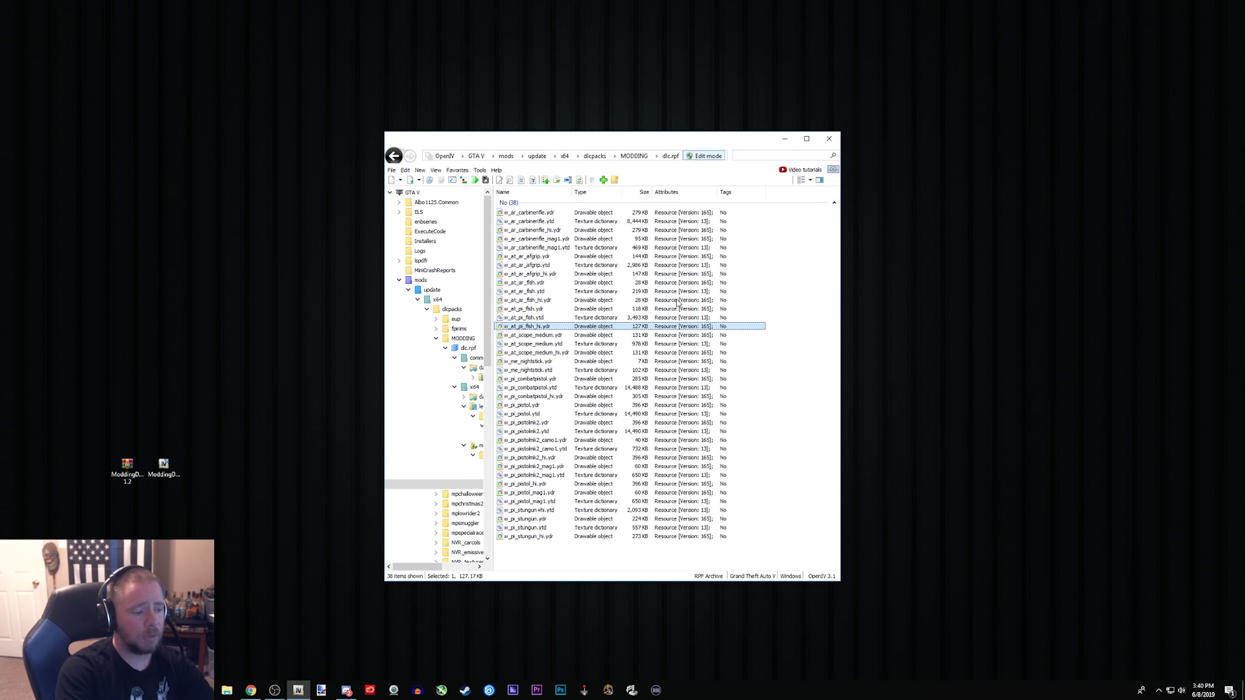
Step: Preview the w_pi_stungun_hi.ydr taser model, inspect it from another angle and close the preview
double_click(544, 537)
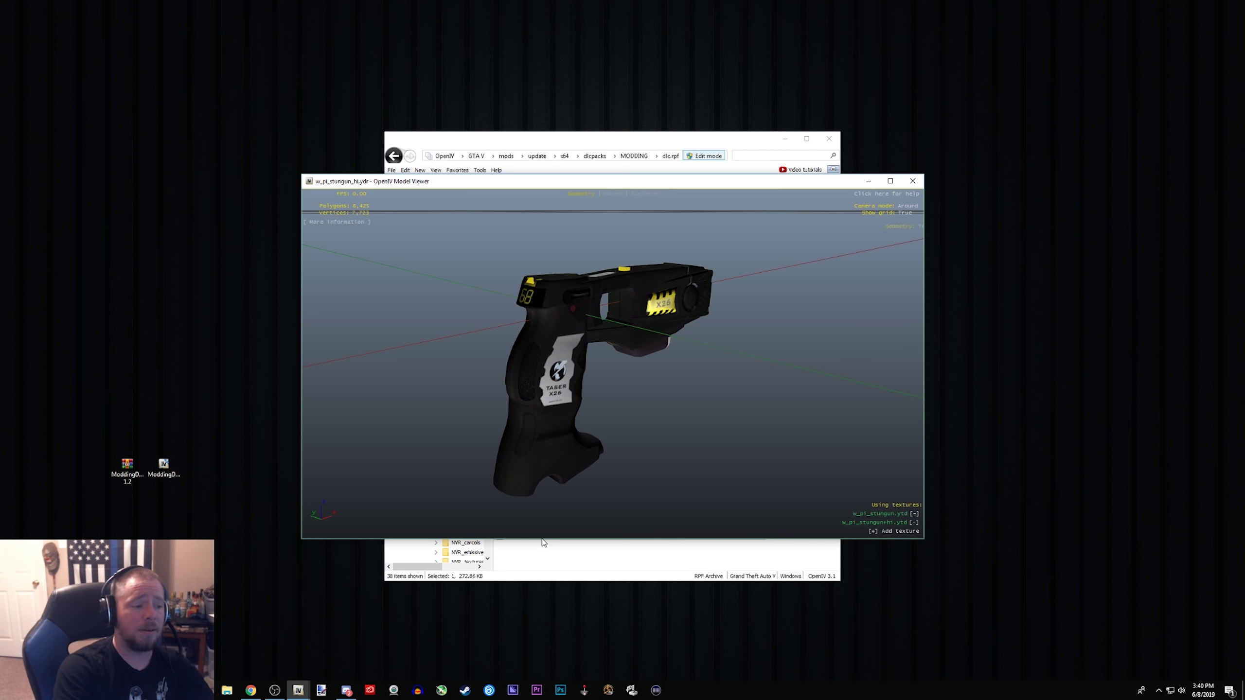
drag(520, 449, 711, 432)
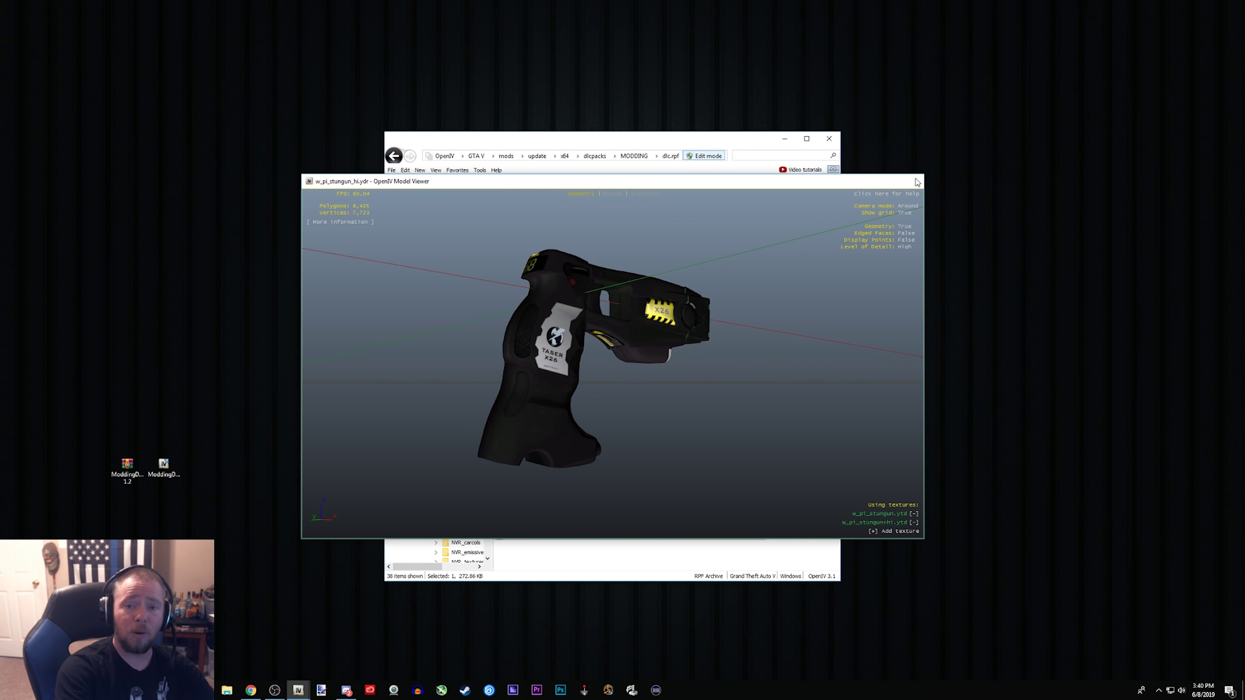
click(913, 181)
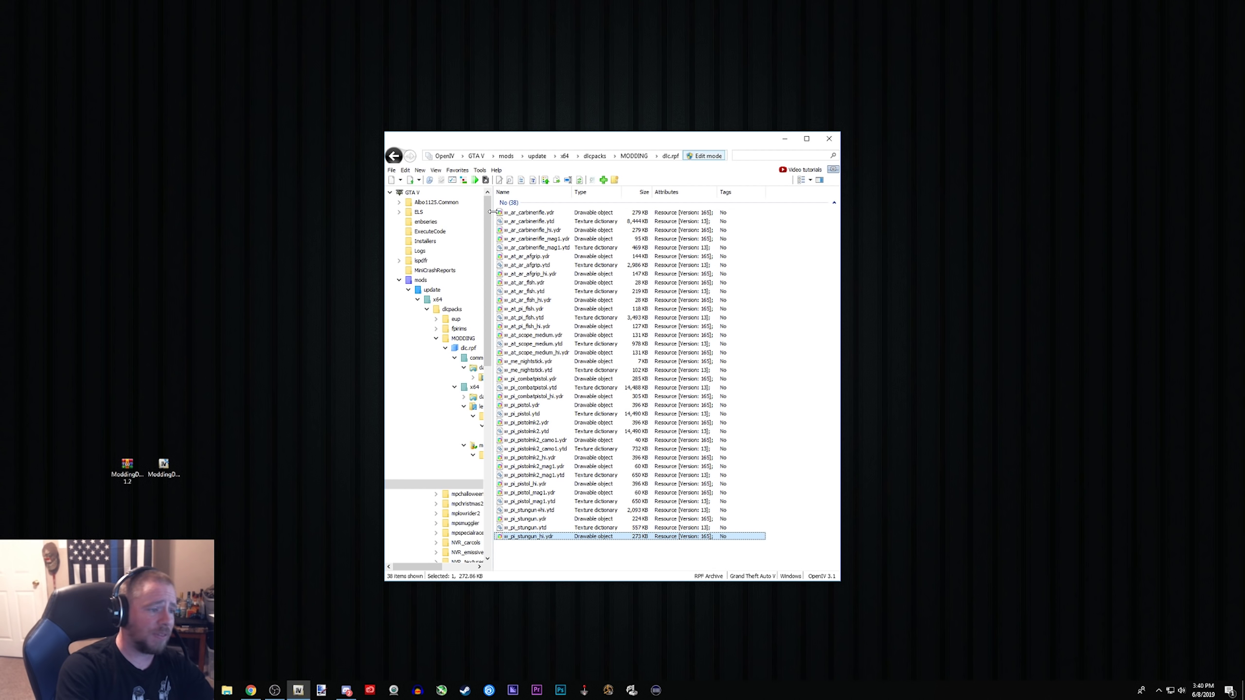
Step: Return to the GTA V root and visit the saved favorites Modding DLC Cars and Modding DLC Peds and Weapons
click(506, 156)
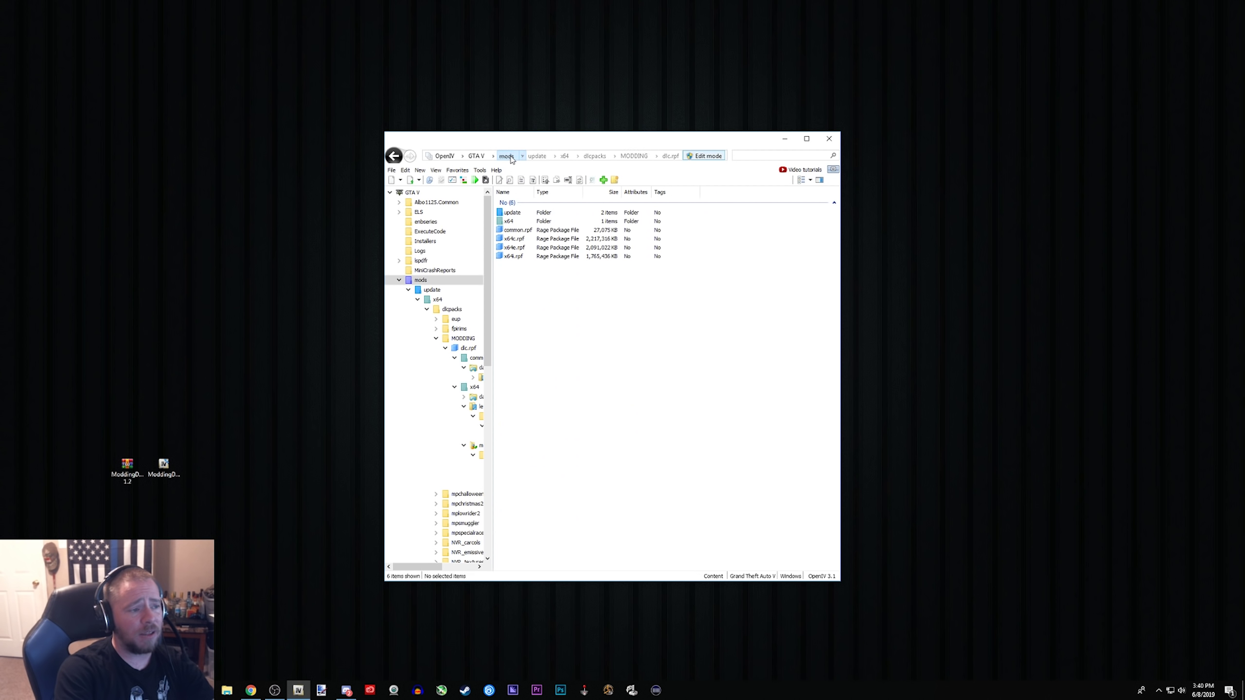
click(483, 158)
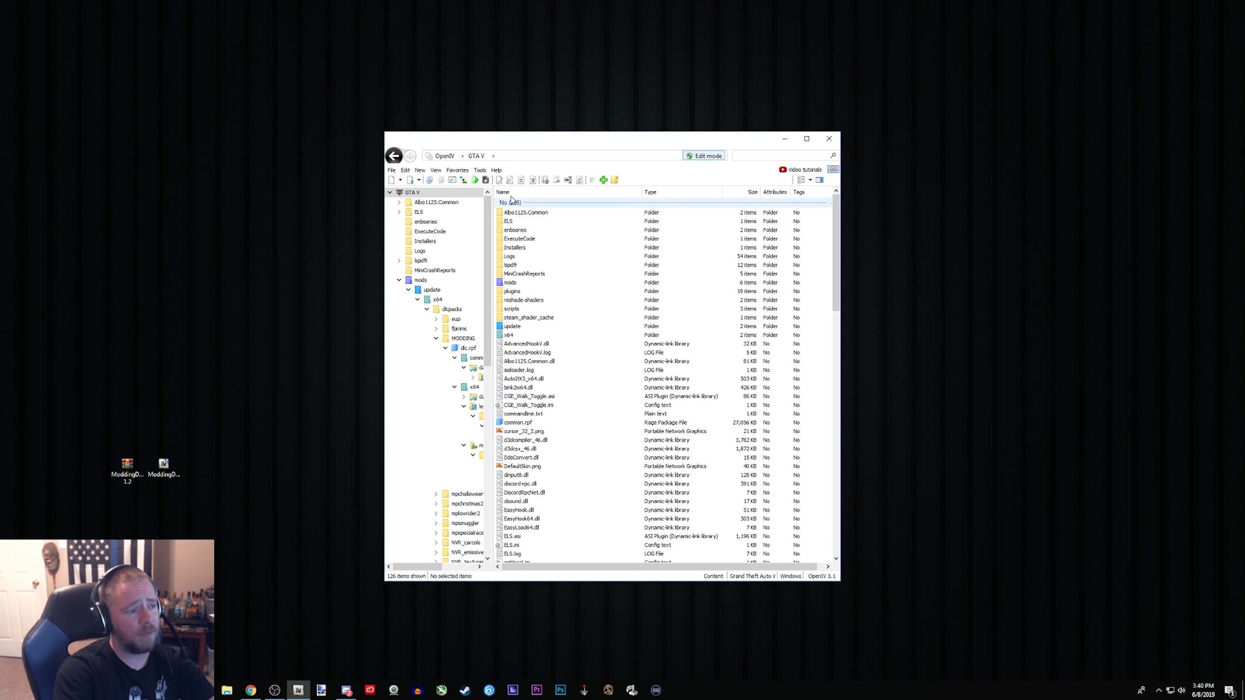
click(463, 172)
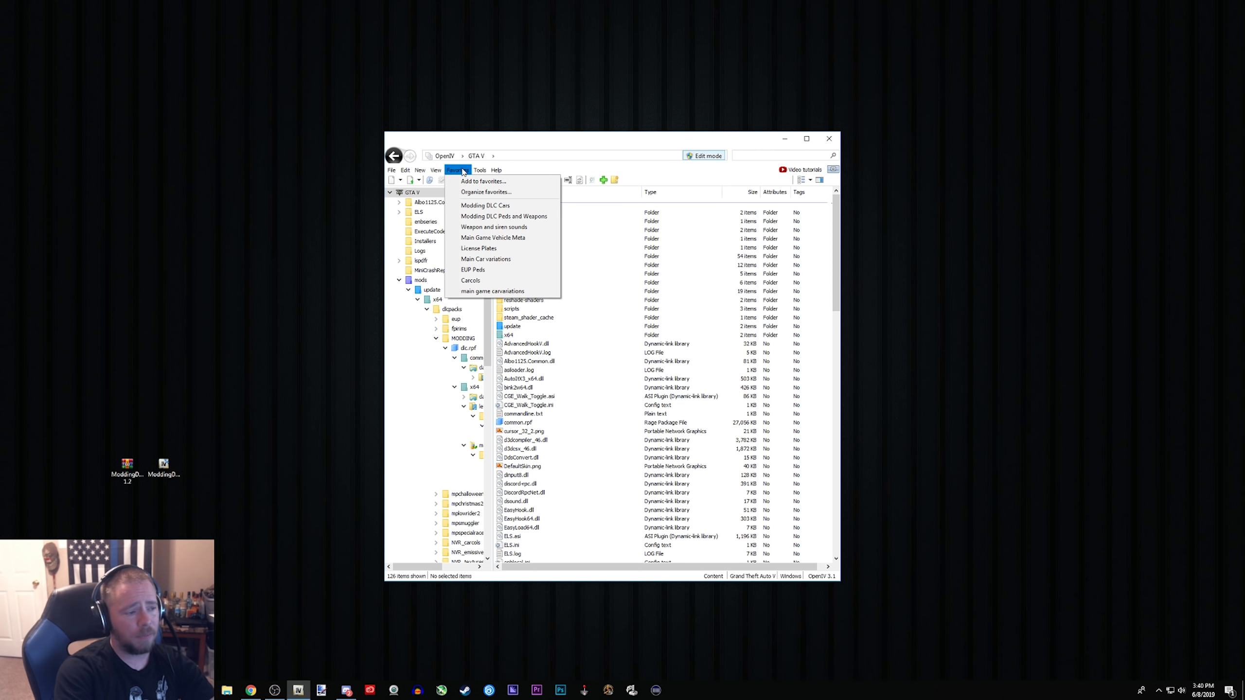
click(484, 206)
click(457, 170)
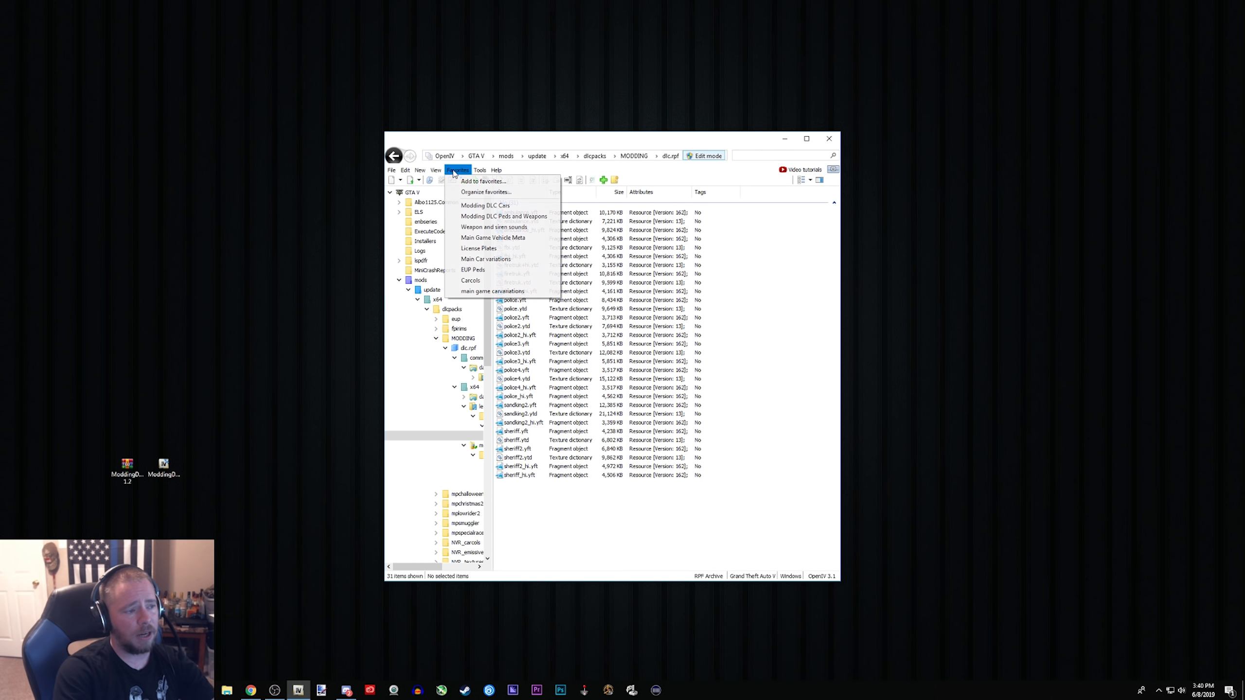
click(488, 217)
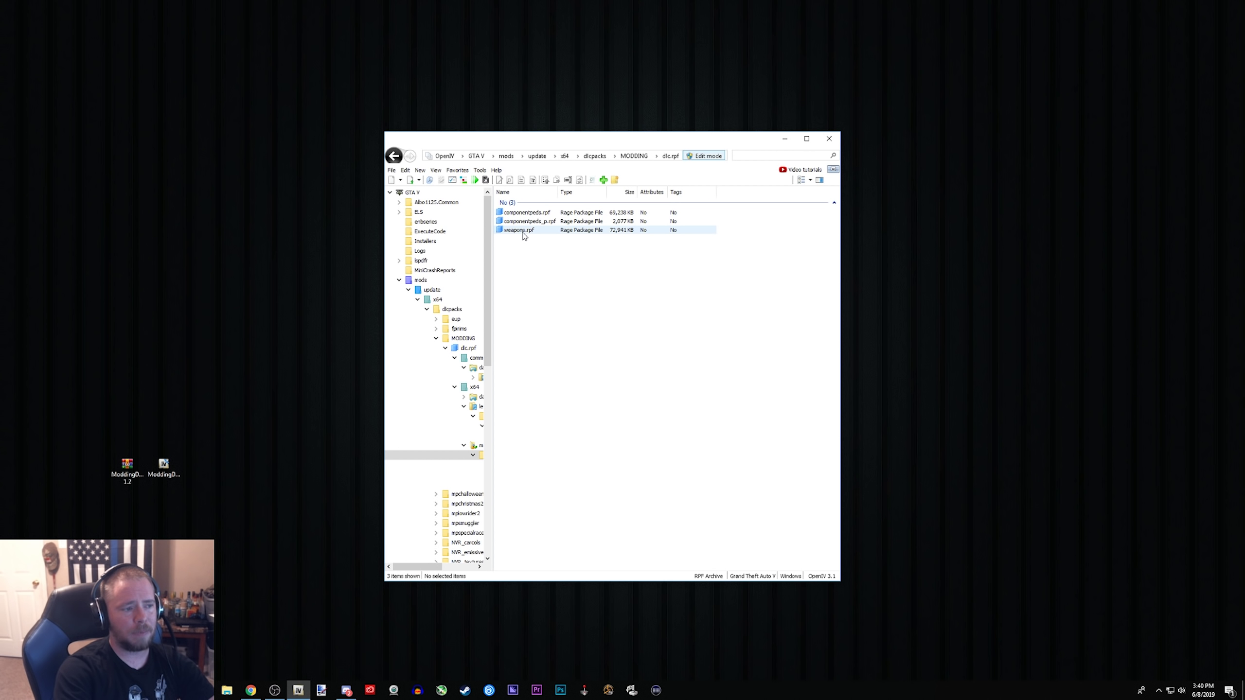
Step: Go to the License Plates favorite, examine the plate textures in vehshare.ytd and close the texture editor without saving
click(461, 168)
click(481, 249)
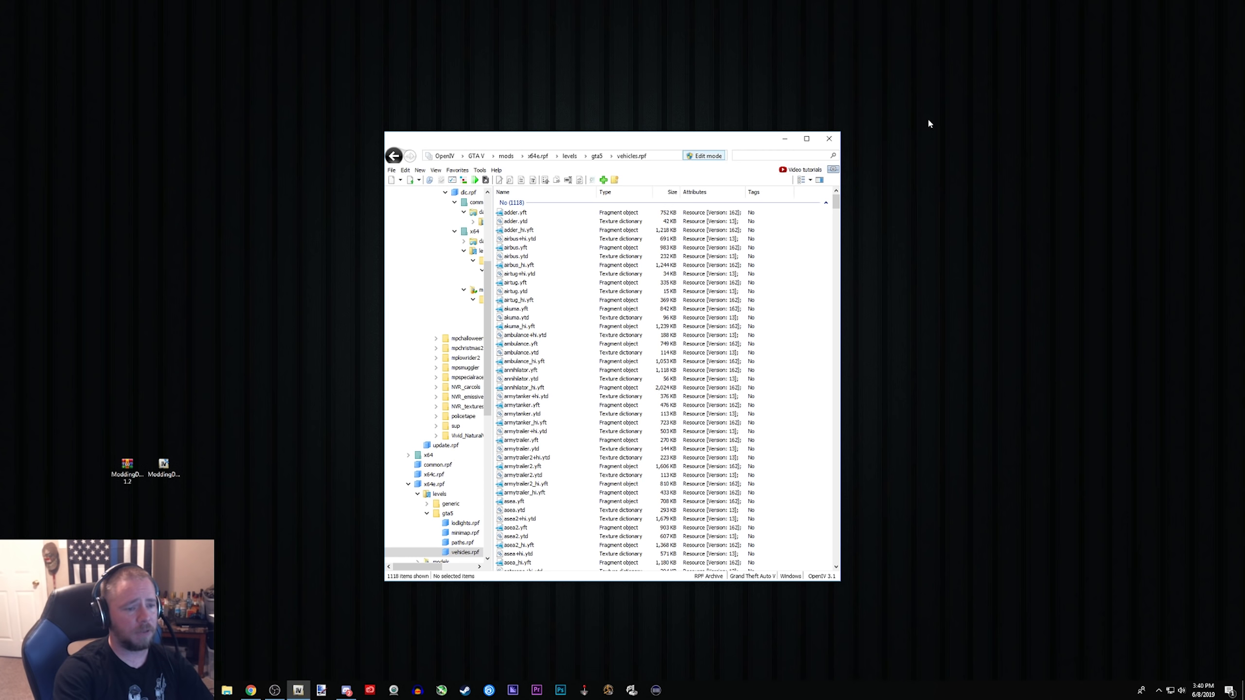
drag(836, 209, 818, 558)
double_click(521, 403)
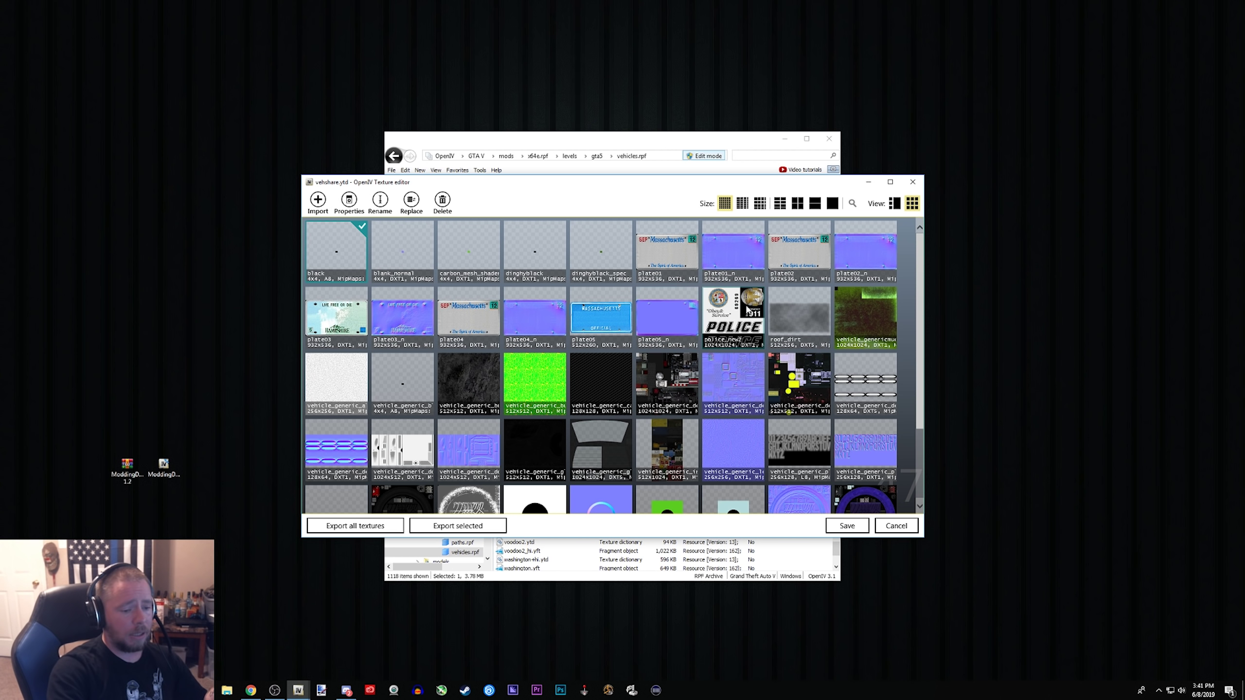
drag(833, 182, 866, 188)
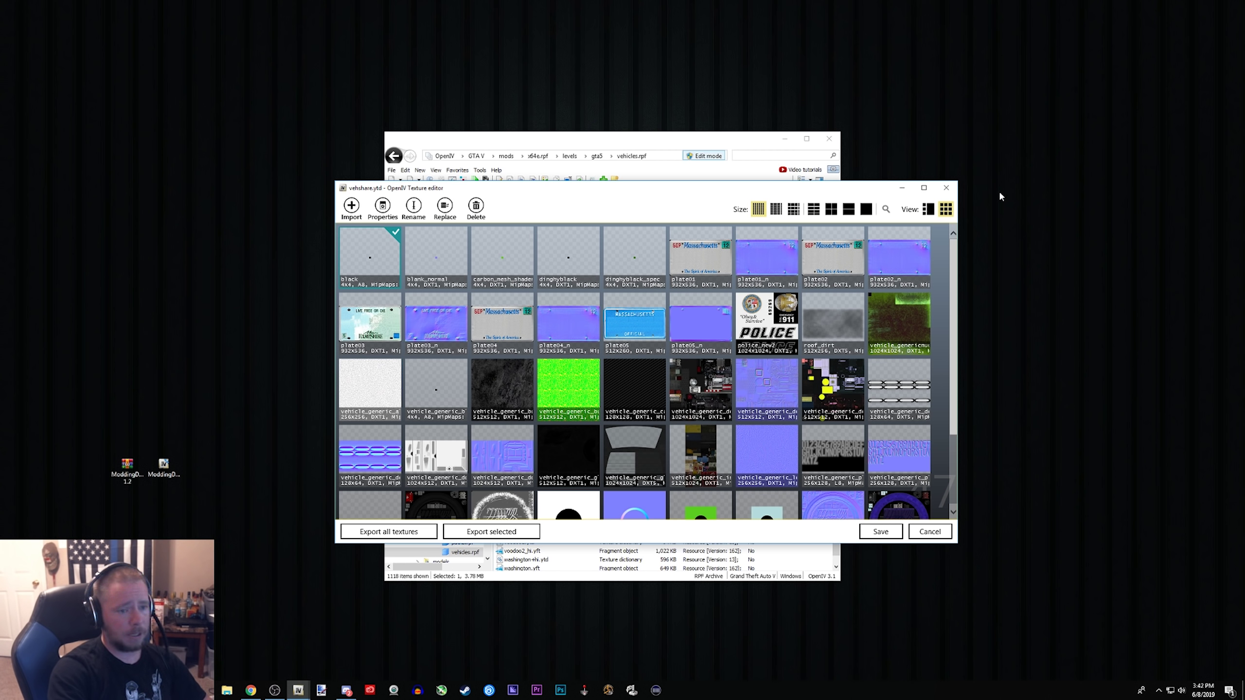
click(946, 193)
Step: Open the ELS Files folder inside the ELS folder of the GTA V root
click(475, 157)
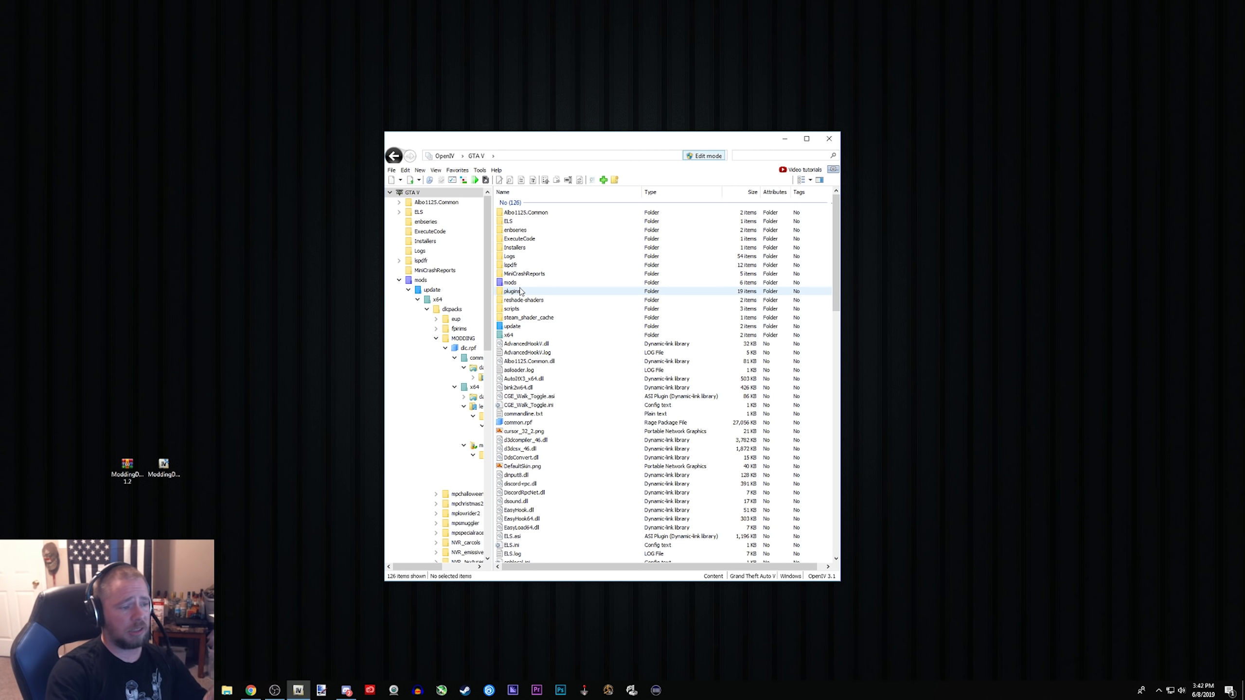
double_click(515, 222)
double_click(514, 214)
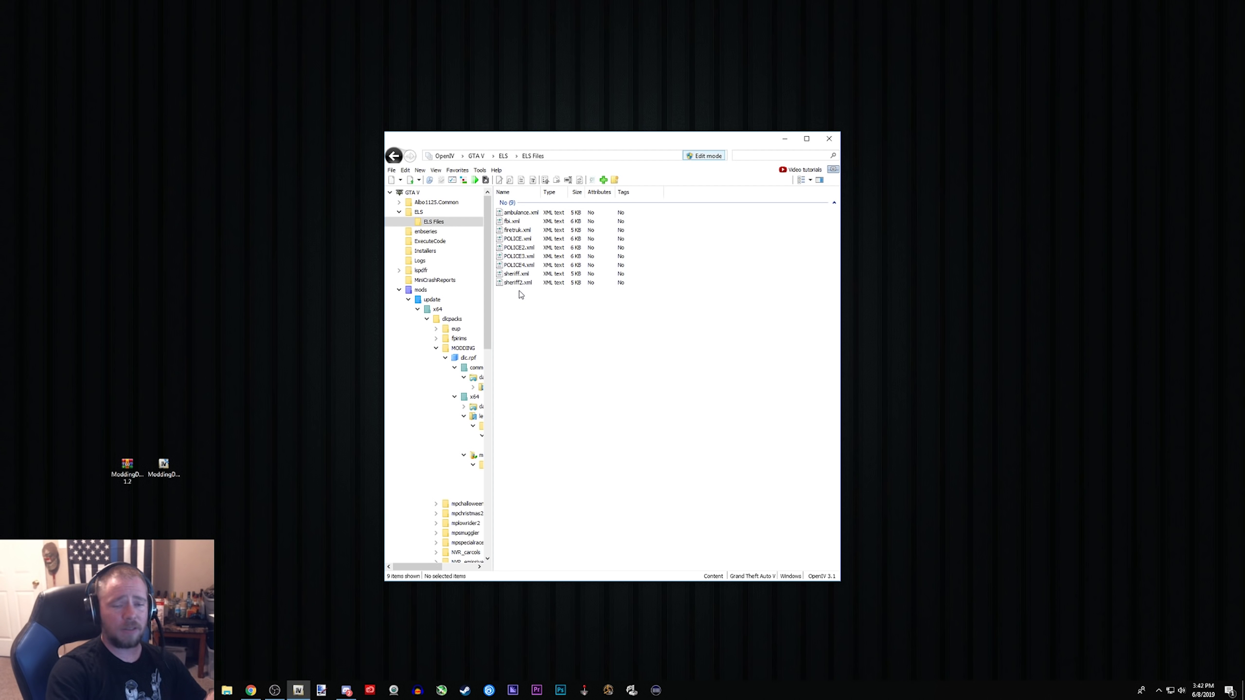
Step: Add the ELS Files folder to the favorites as "ELS Files in GTA V"
click(460, 171)
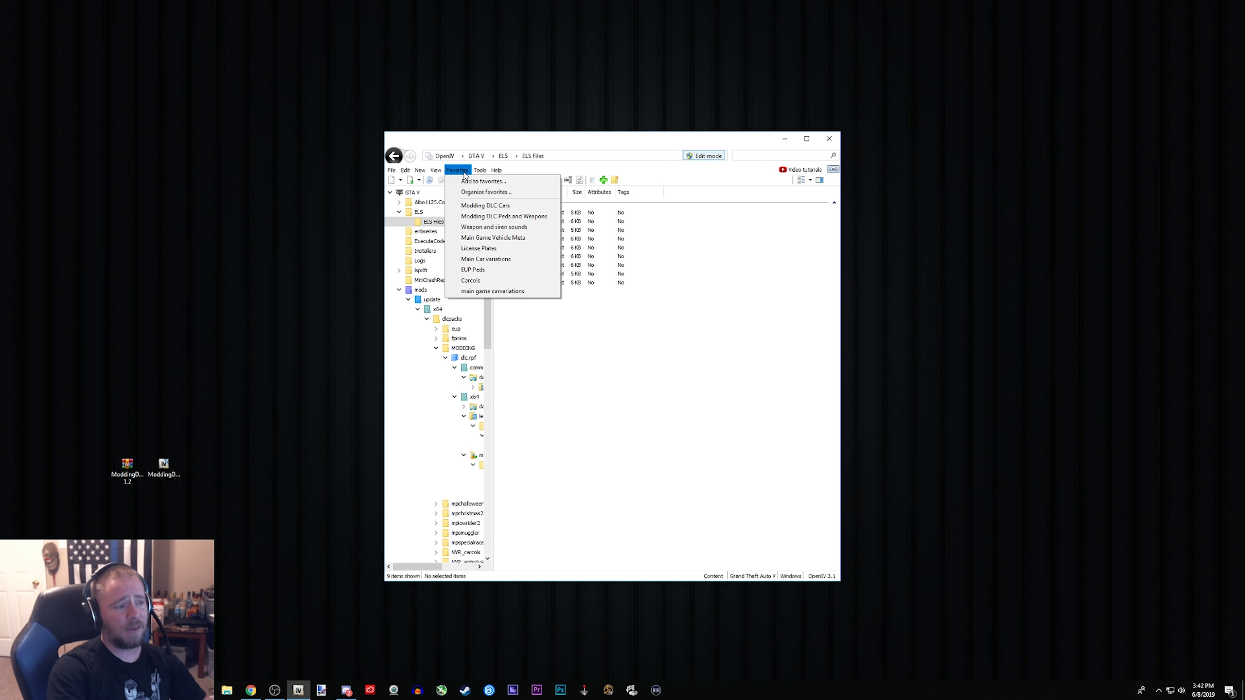
click(474, 183)
click(637, 454)
Step: Return to the GTA V root and reopen the ELS Files folder through its new favorite
click(476, 156)
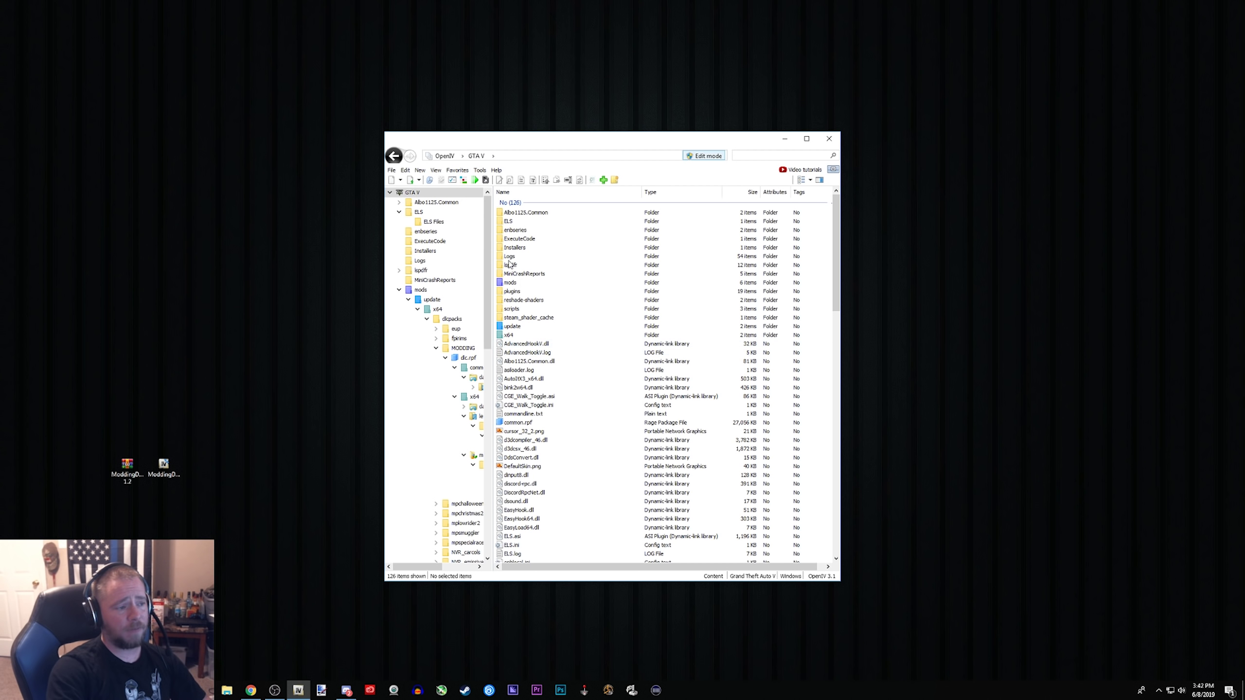
click(458, 170)
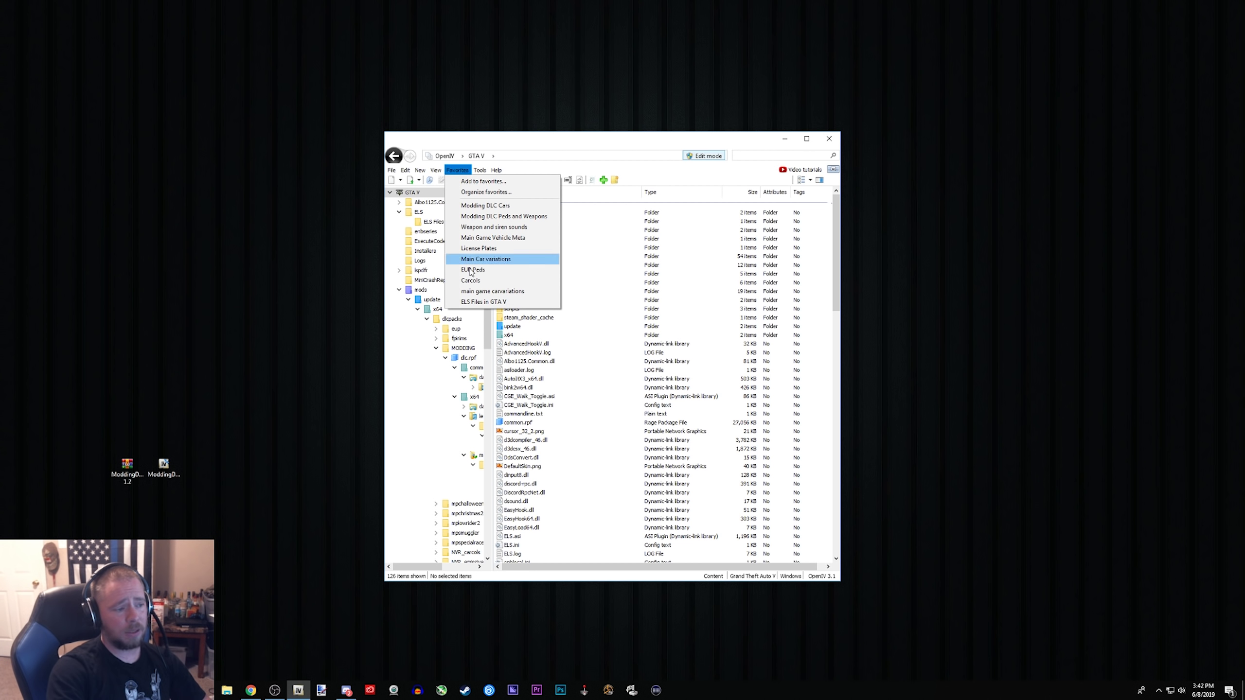
click(477, 302)
Step: Remove the "ELS Files in GTA V" entry from the favorites and save the favorites list
click(458, 170)
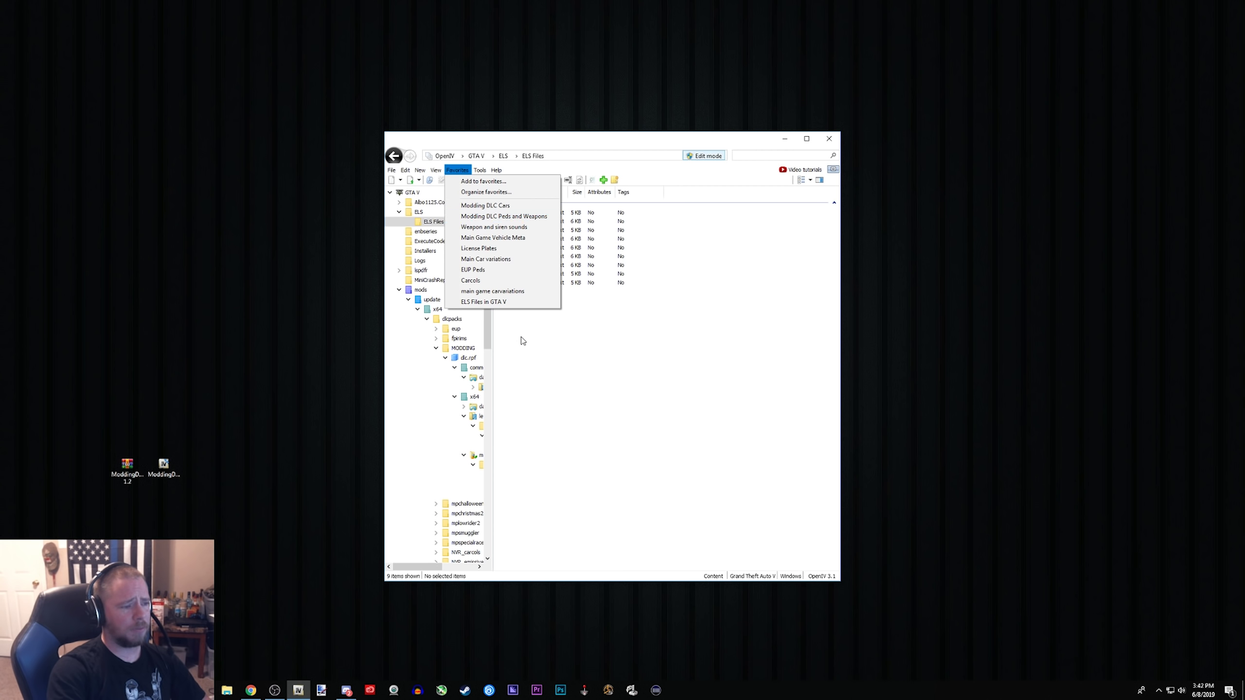
click(491, 192)
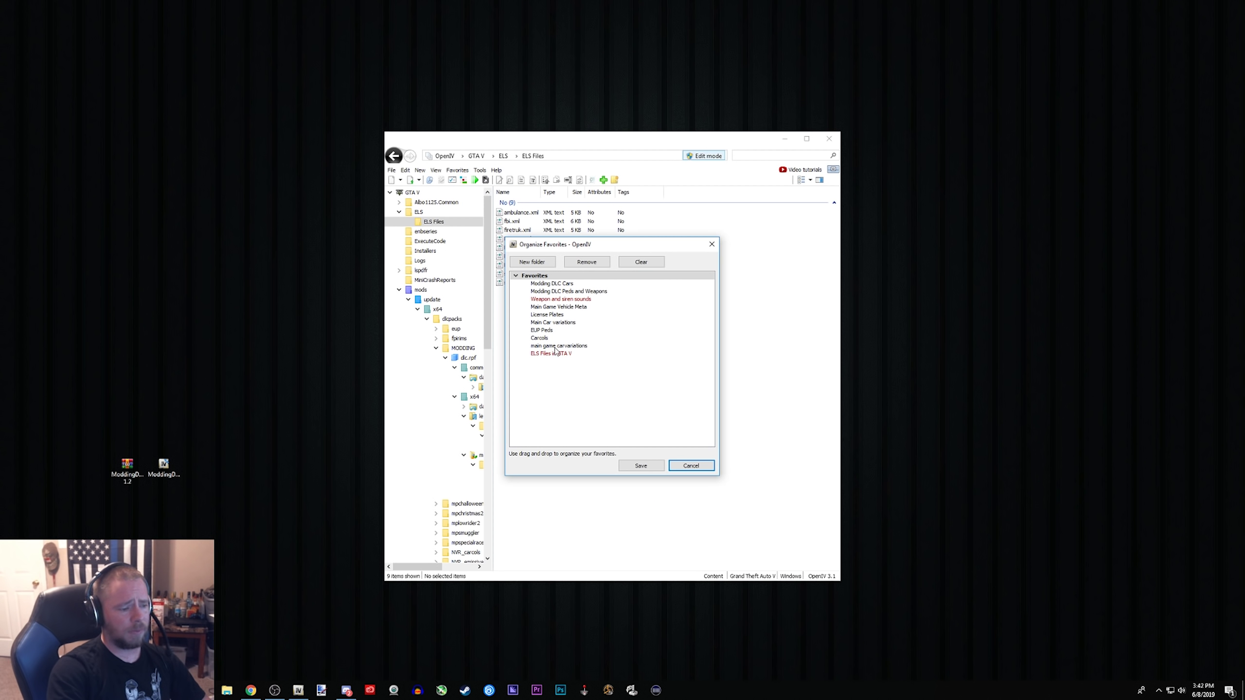
click(552, 355)
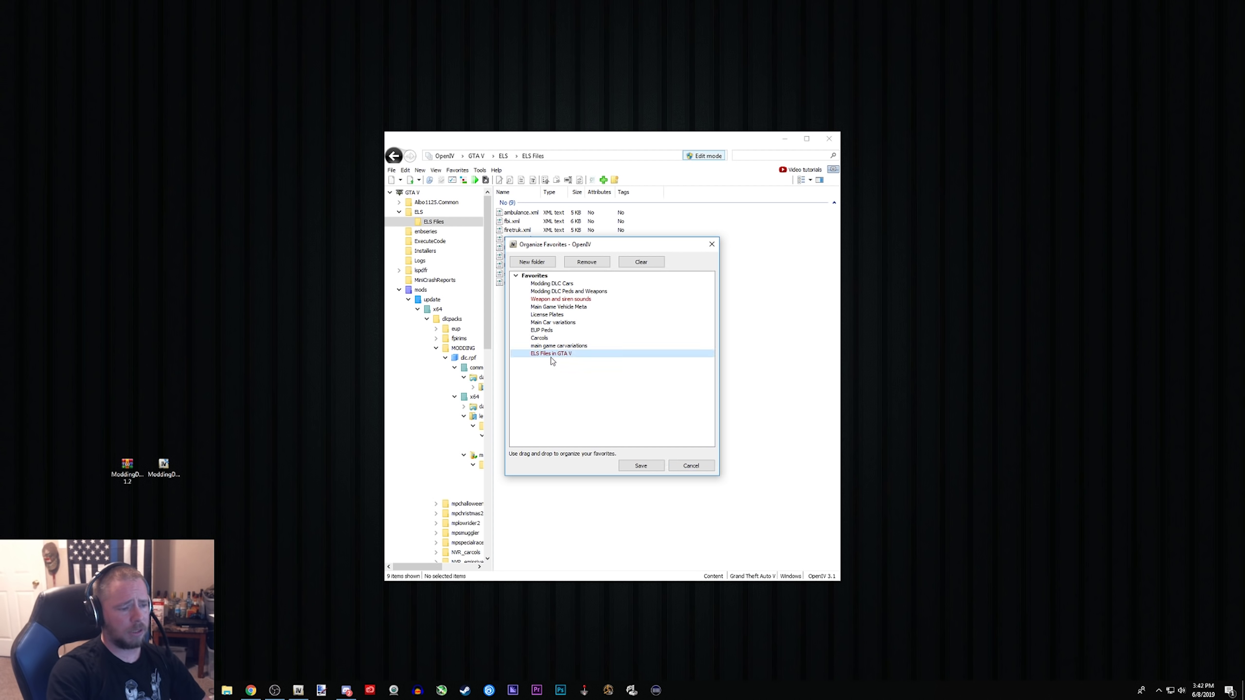
click(586, 262)
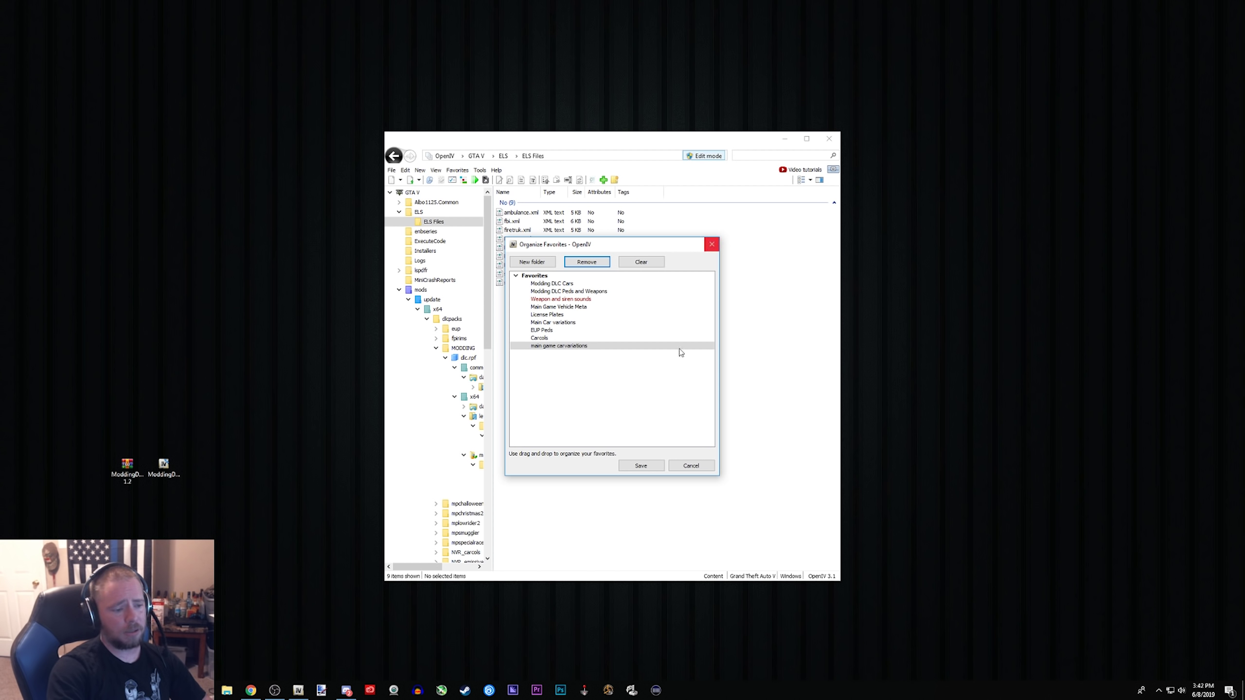
click(642, 465)
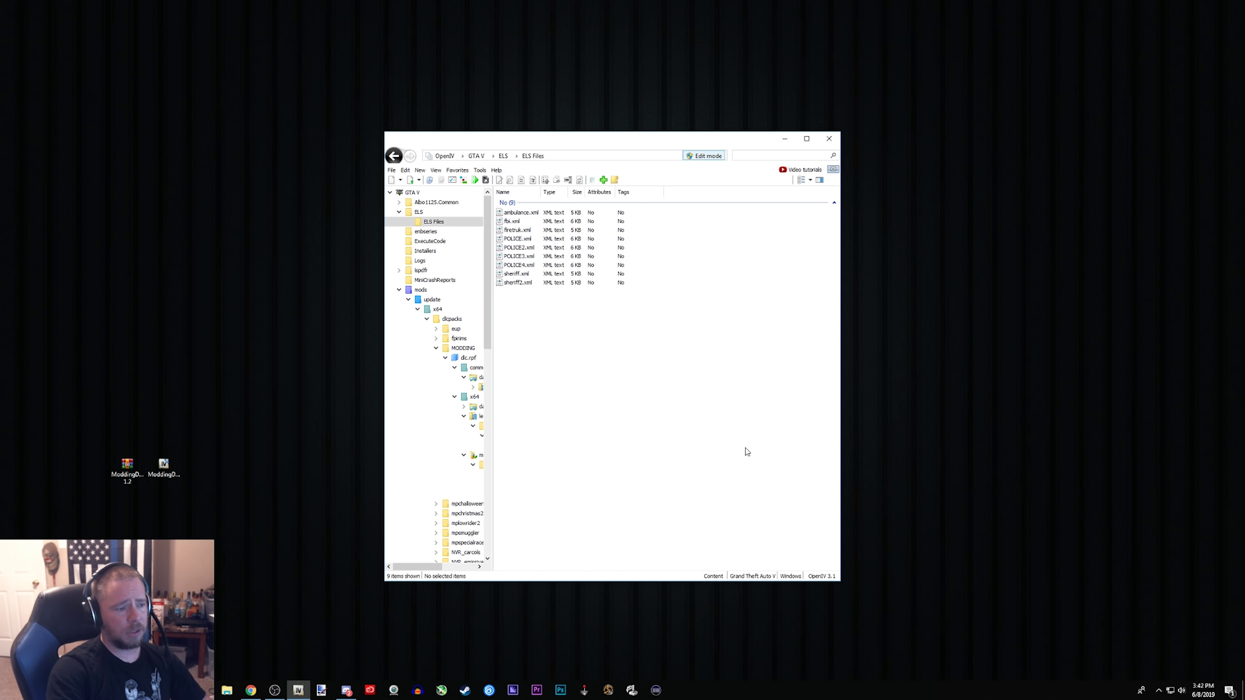
click(458, 170)
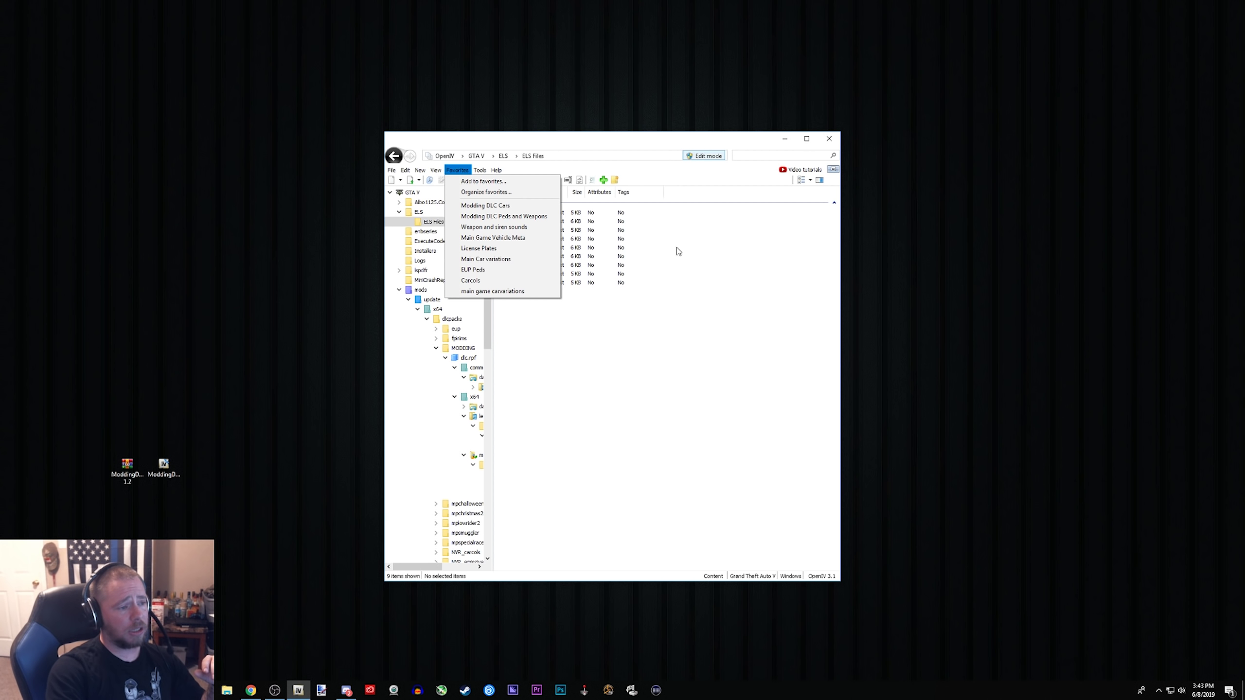
click(668, 258)
click(452, 180)
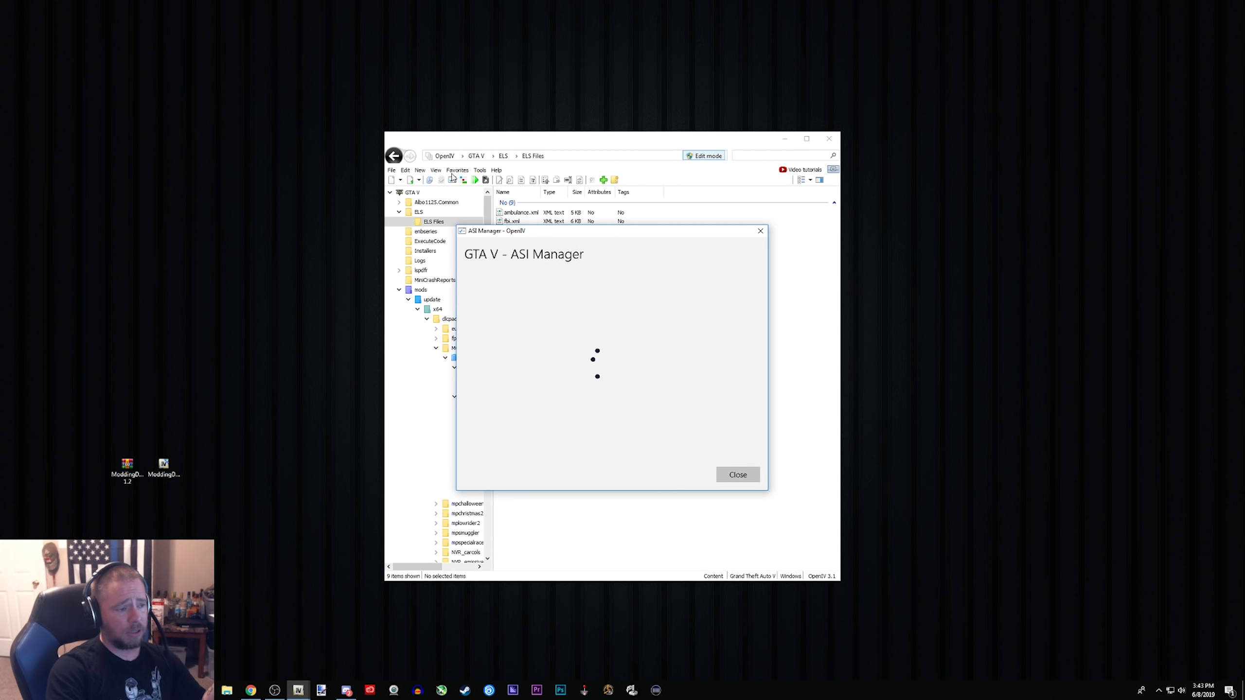
click(766, 235)
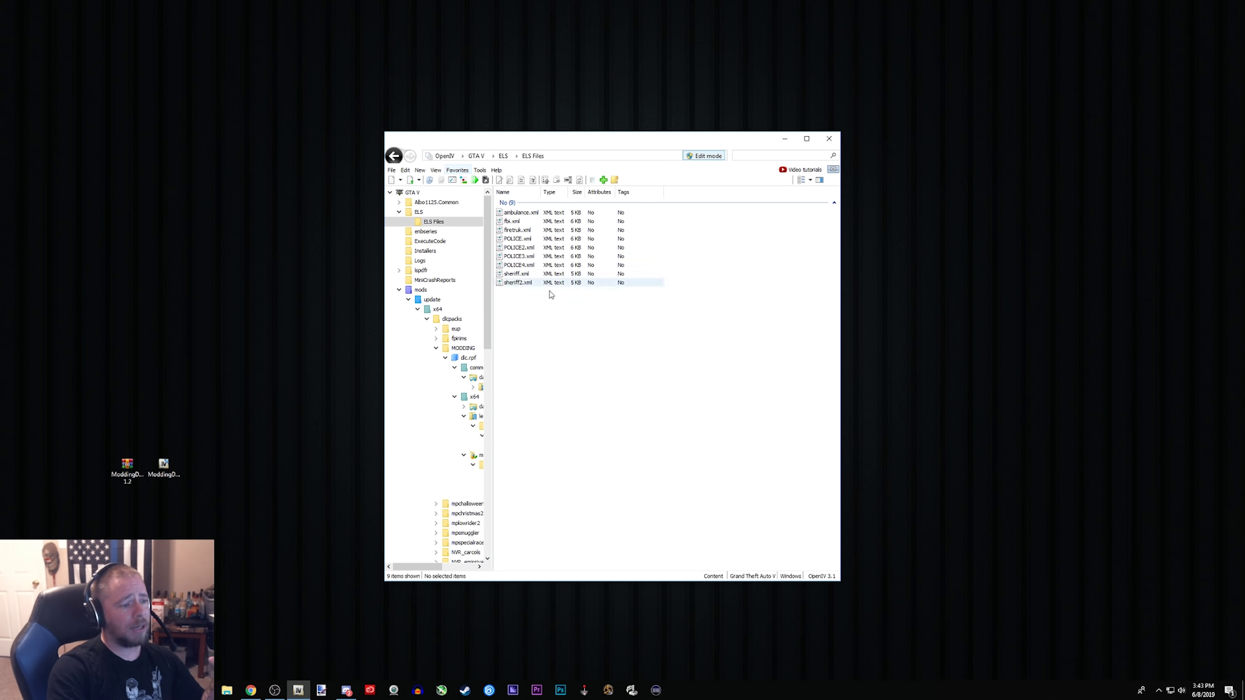
Step: Open the gta5 levels folder through the "Main Game Vehicle Meta" favorite and widen the file browser window
click(458, 170)
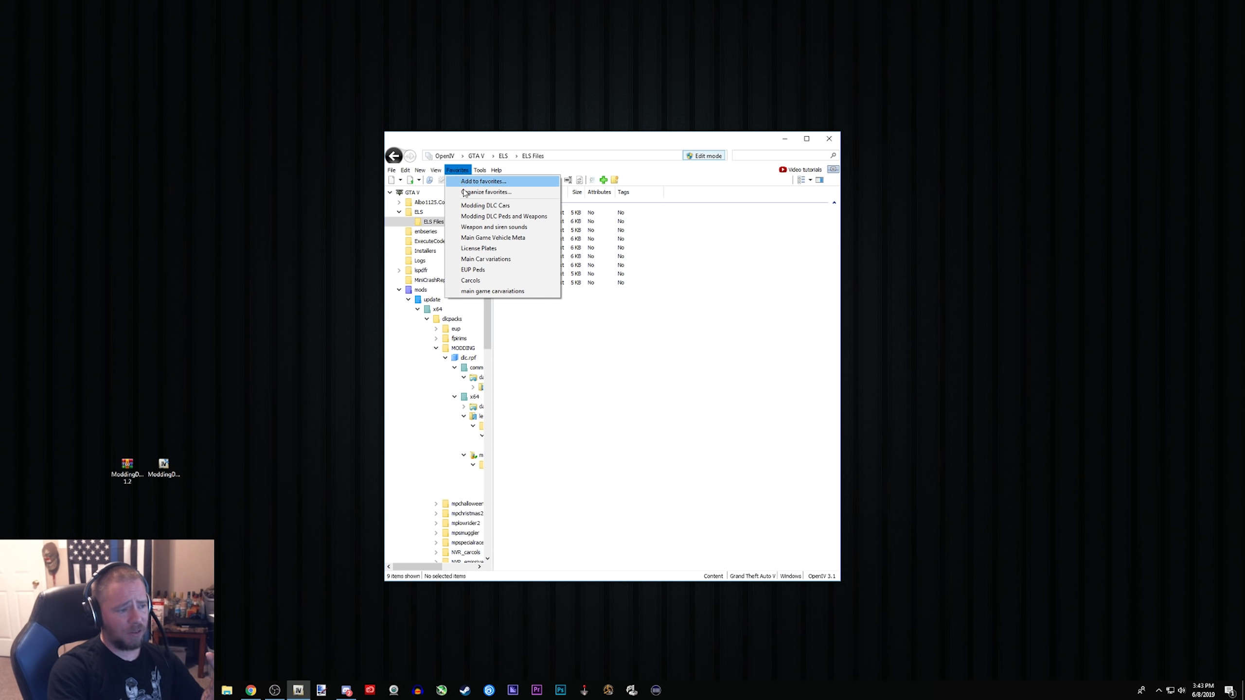
click(476, 238)
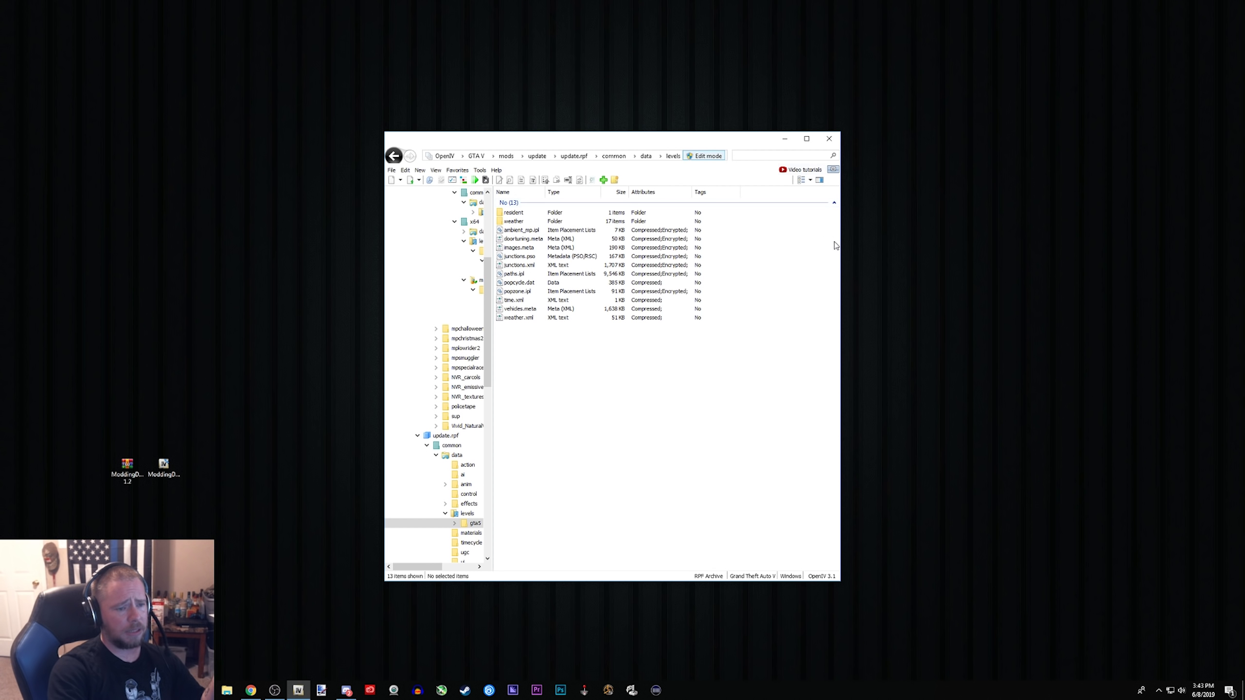
drag(840, 245, 907, 243)
drag(696, 140, 663, 154)
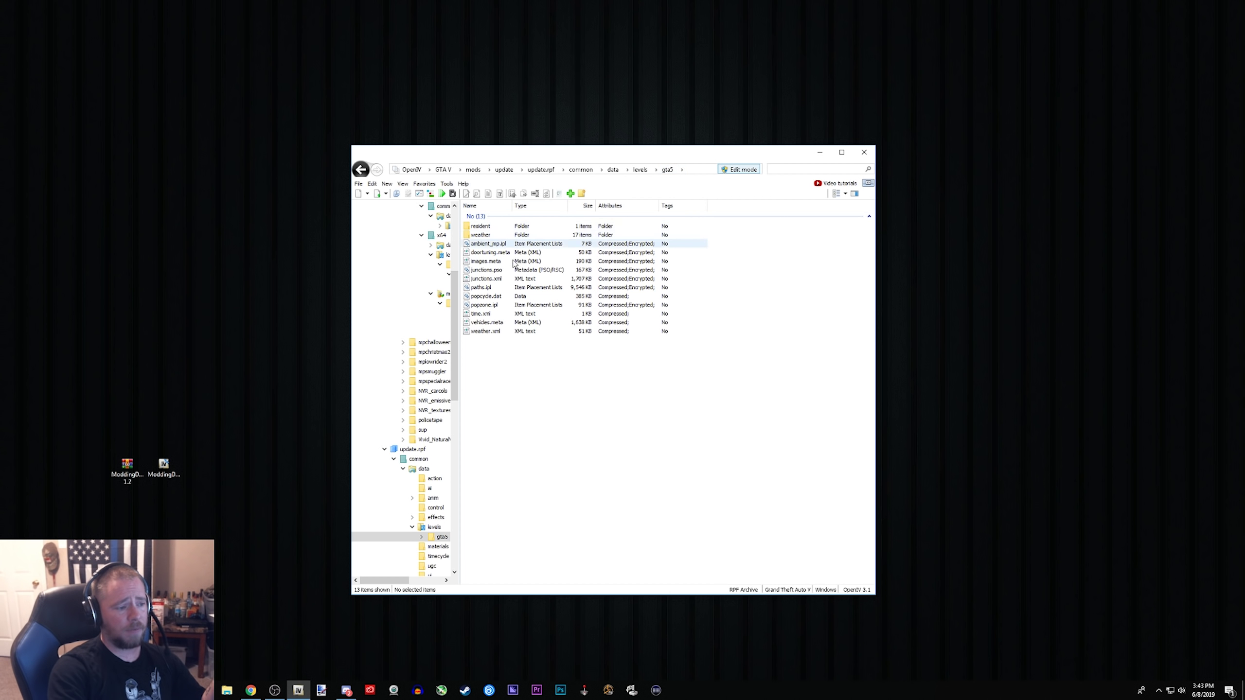
Step: Open vehicles.meta from the gta5 folder in the text editor and move the editor window up
right_click(483, 324)
click(501, 340)
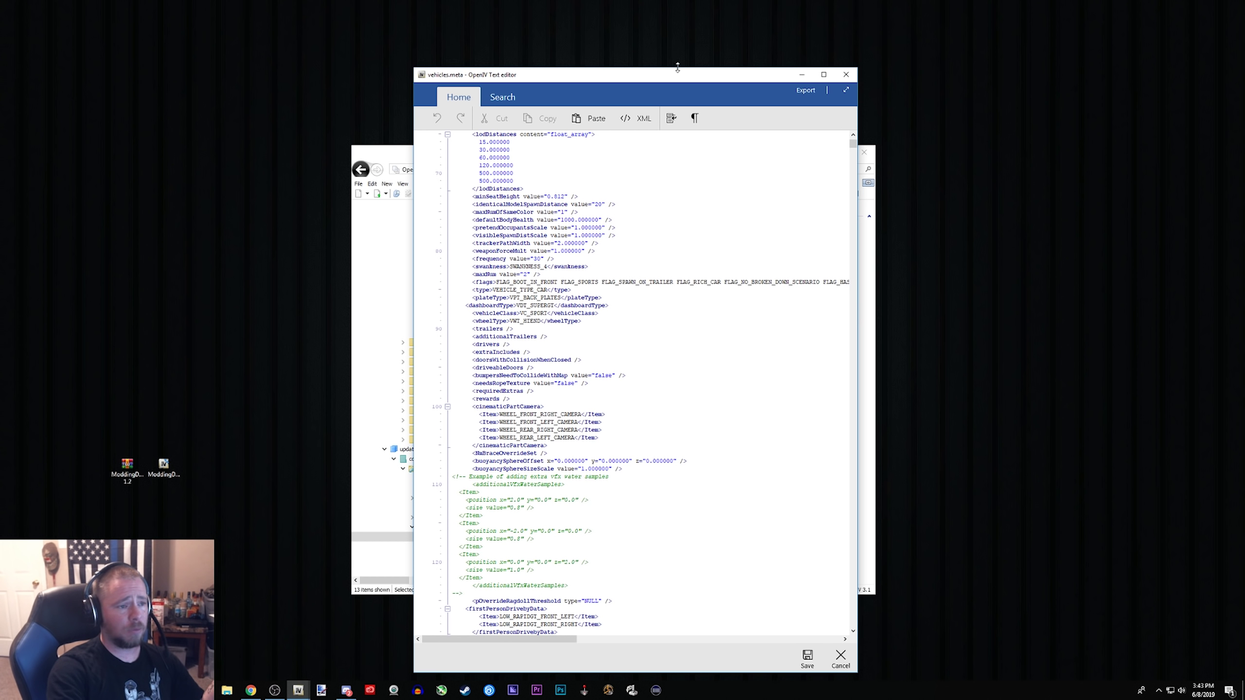
drag(677, 74, 670, 52)
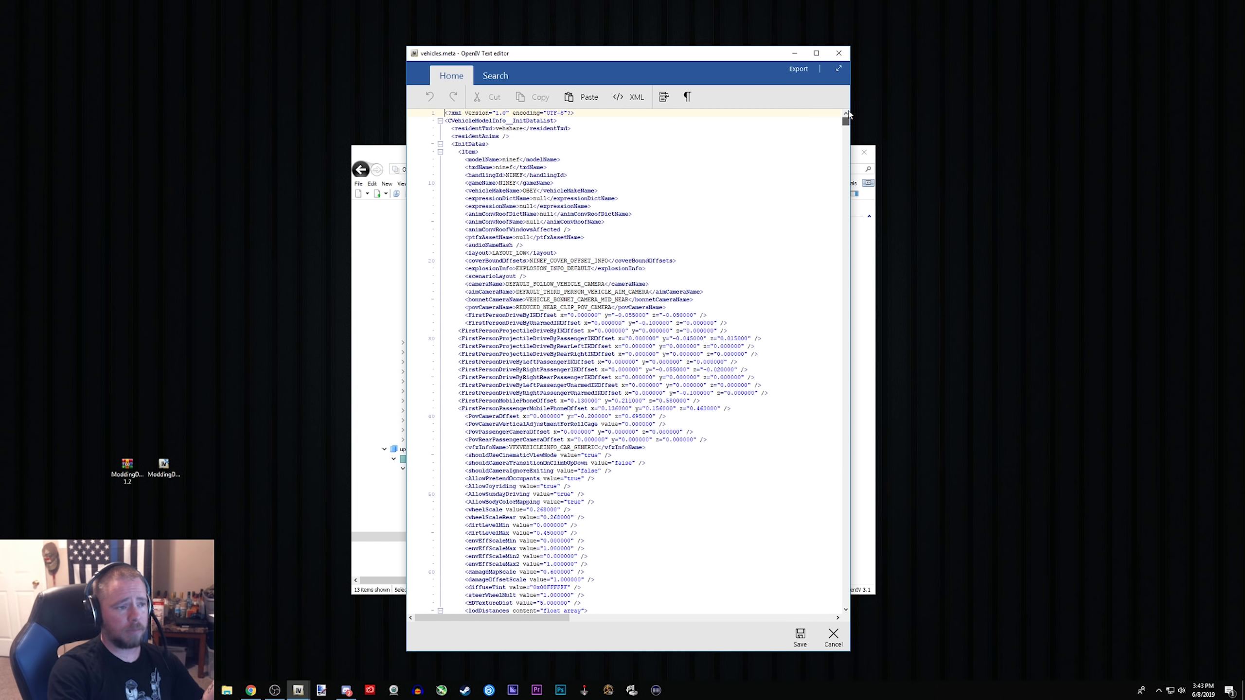
Step: Search vehicles.meta for "police" and step through the matches to the entry whose model name is POLICE
click(503, 75)
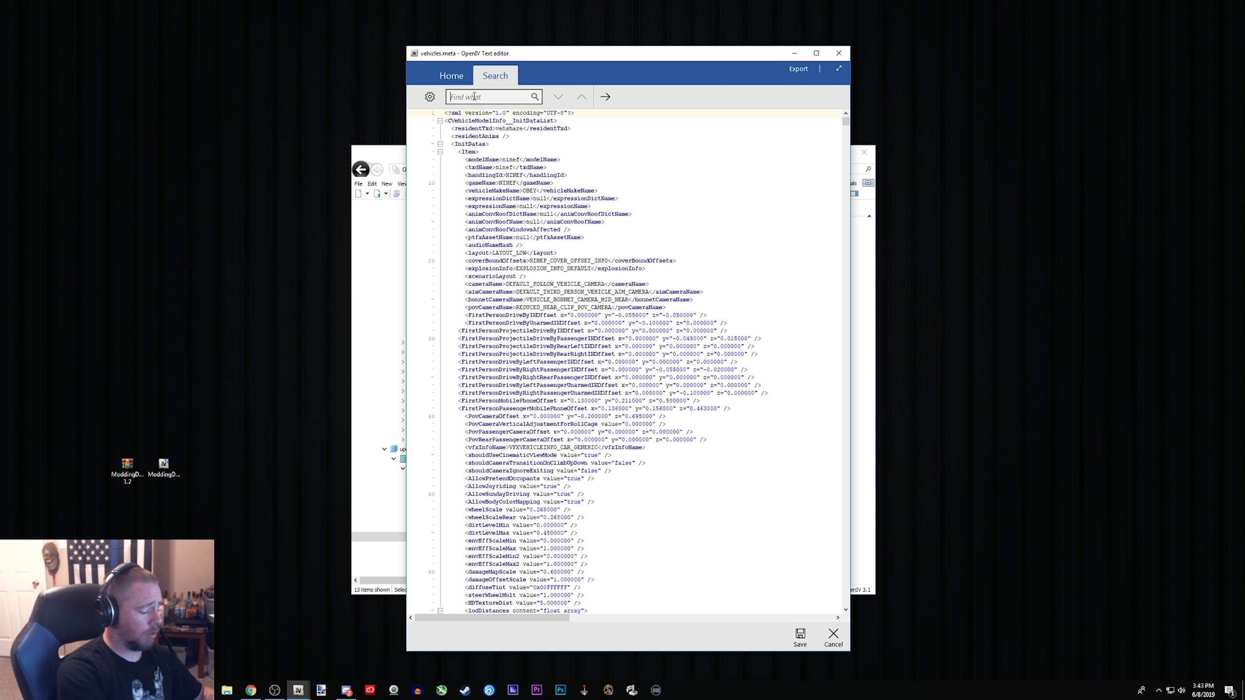
text(police)
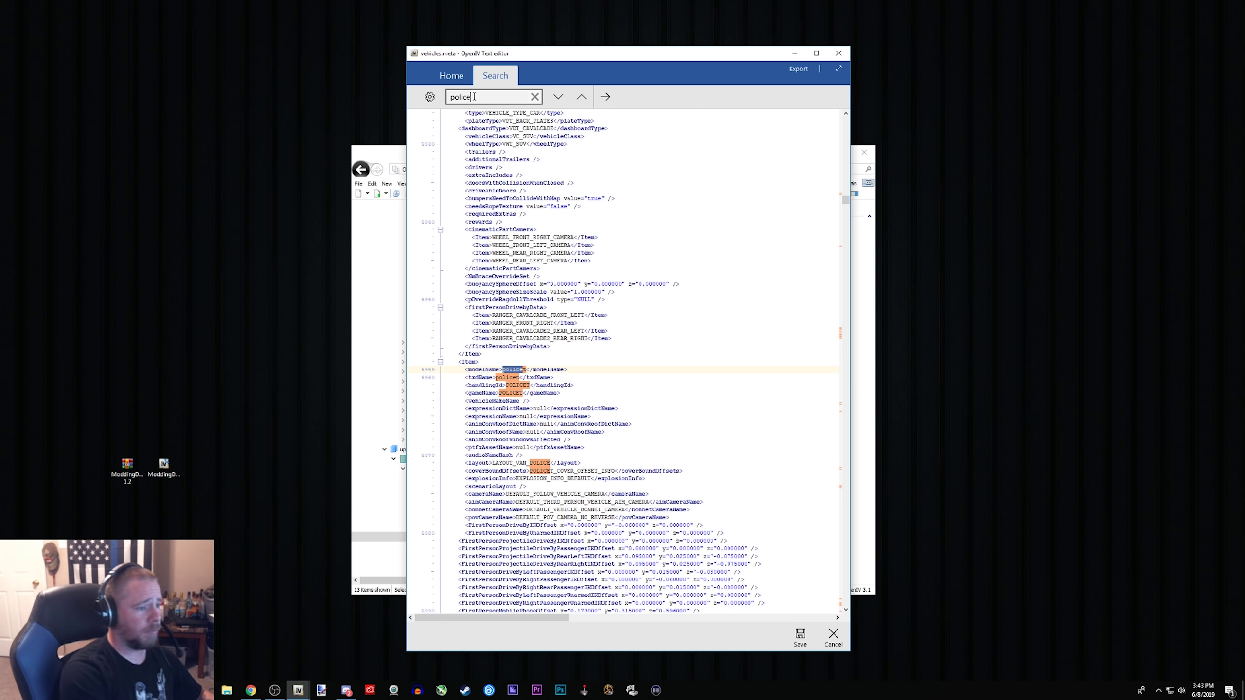
key(Return)
key(Return)
key(Return)
key(Return)
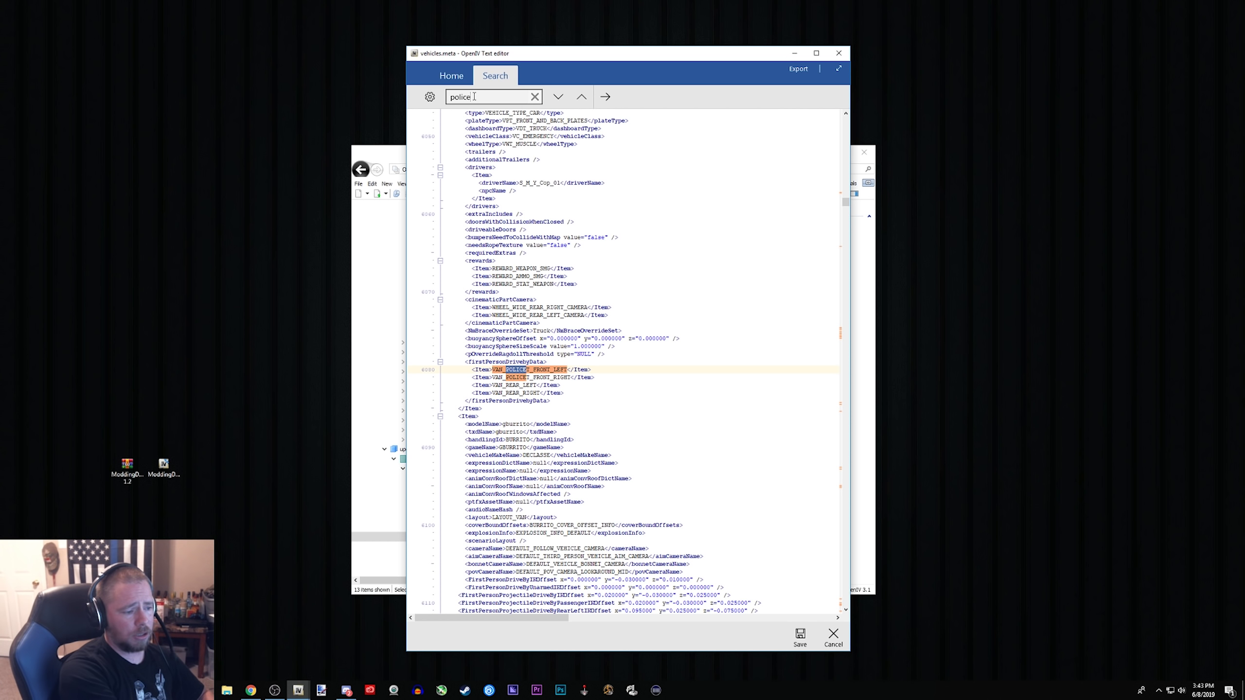
key(Return)
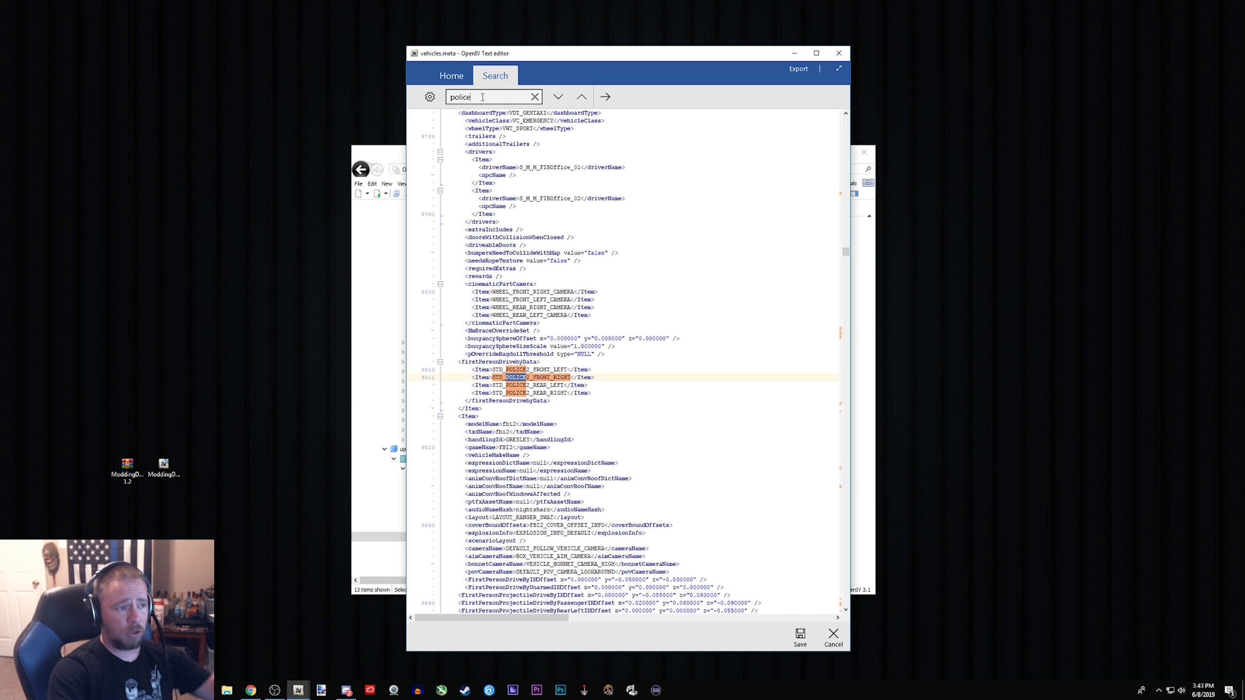
key(Return)
key(Return)
key(Return)
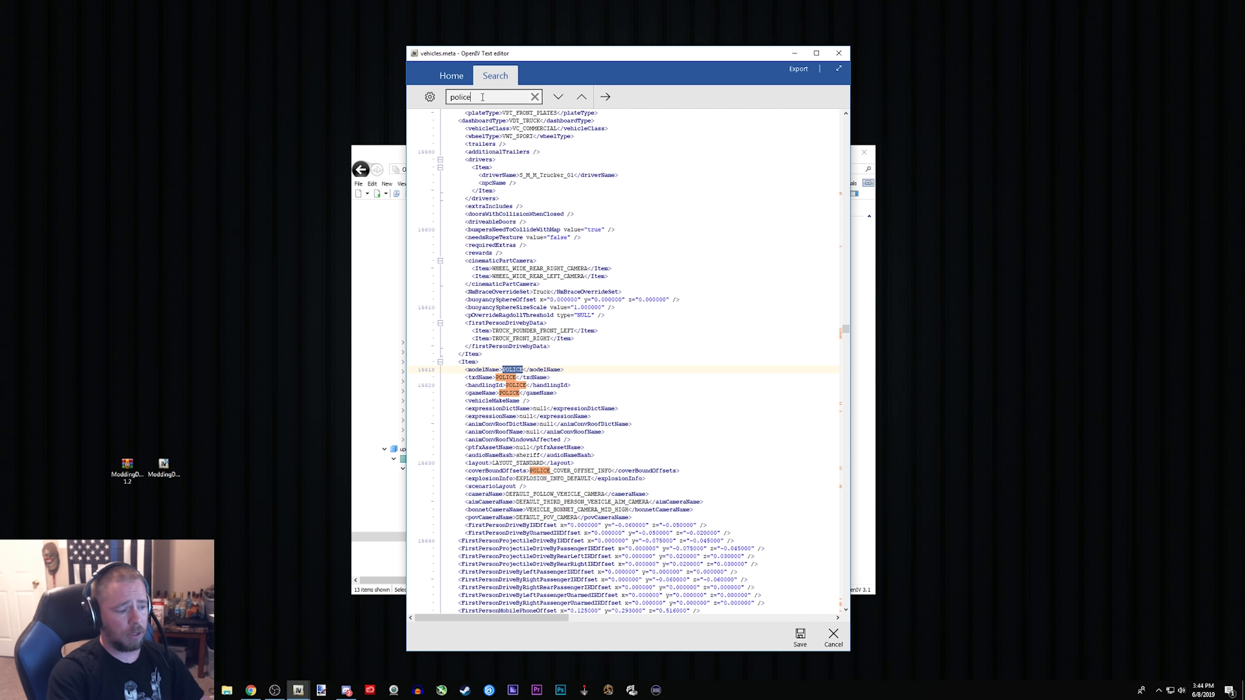
key(Return)
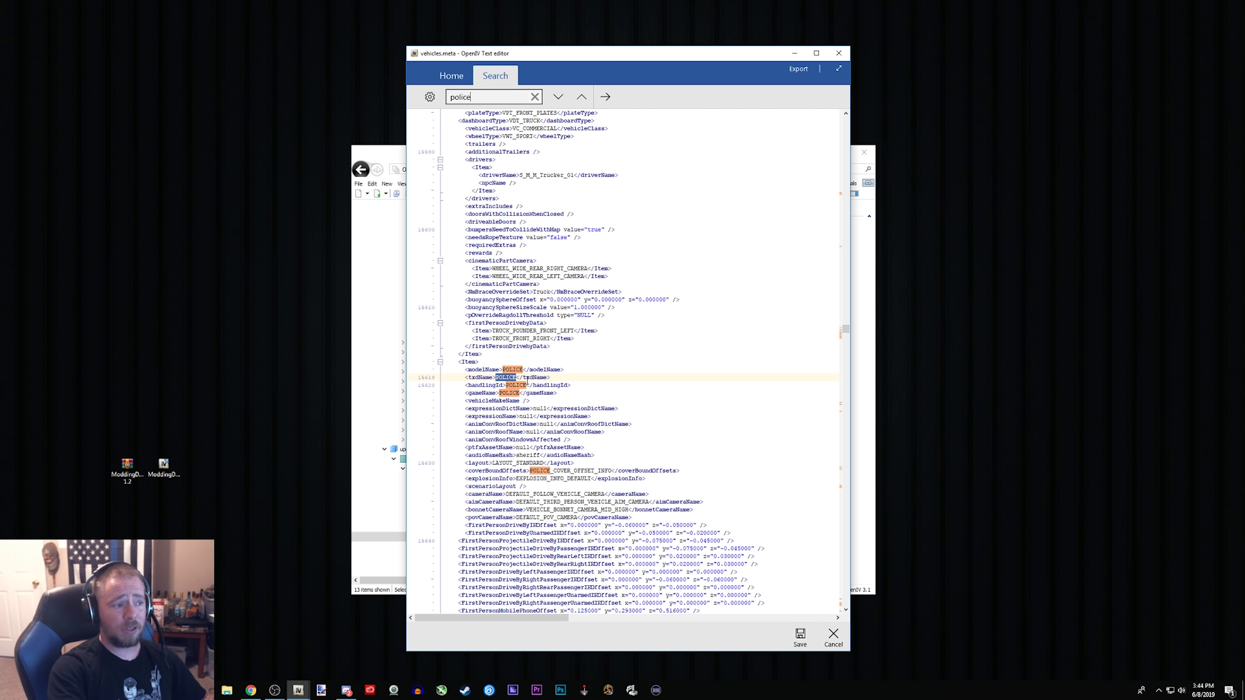
Step: Highlight the audioNameHash line in the POLICE entry to examine its sound assignment
scroll(527, 379, down, 1)
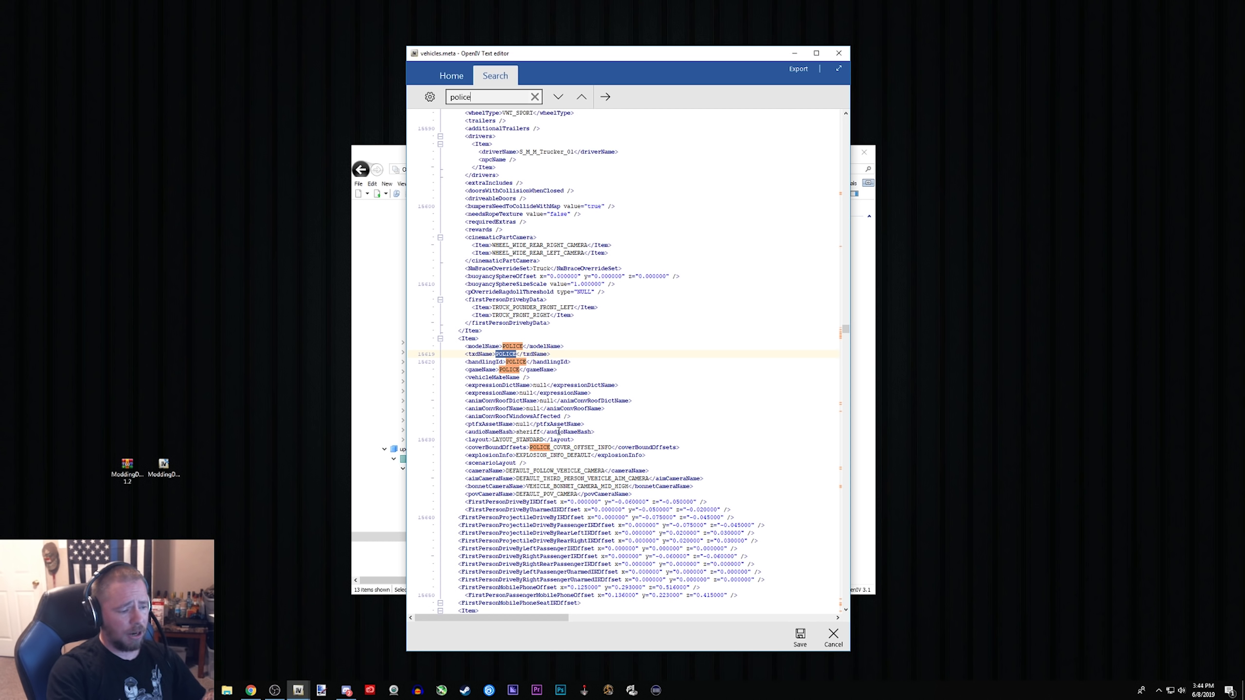
drag(598, 431, 465, 432)
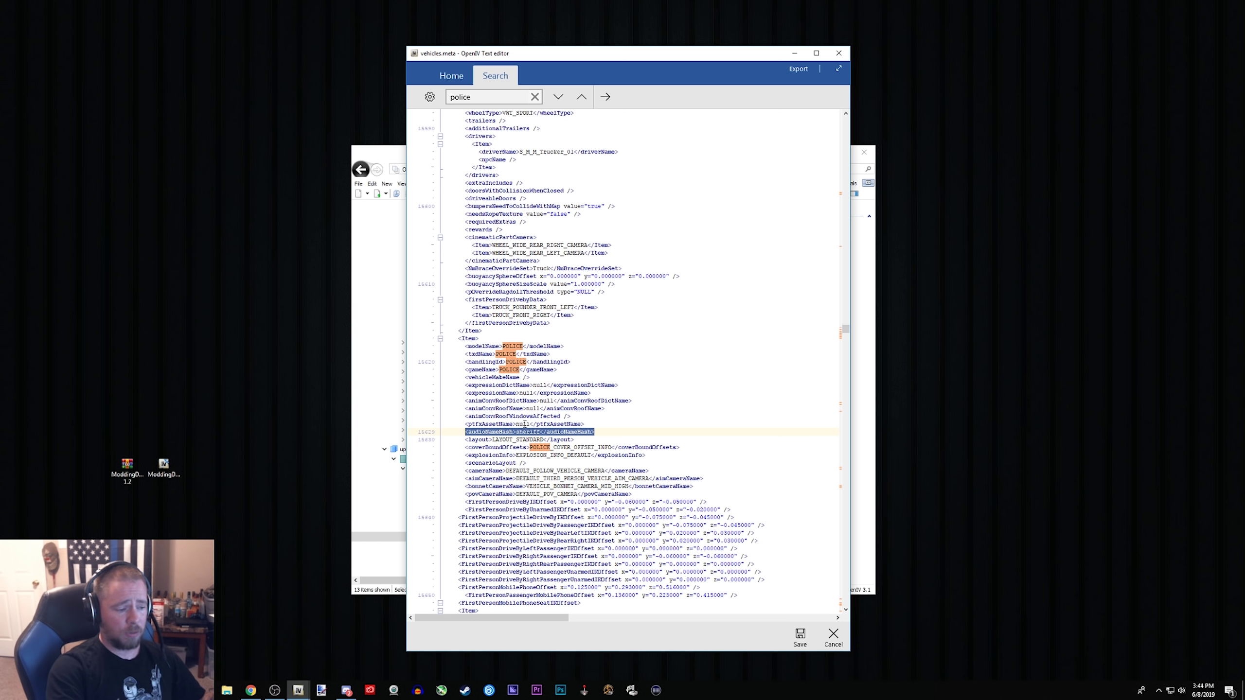
click(544, 438)
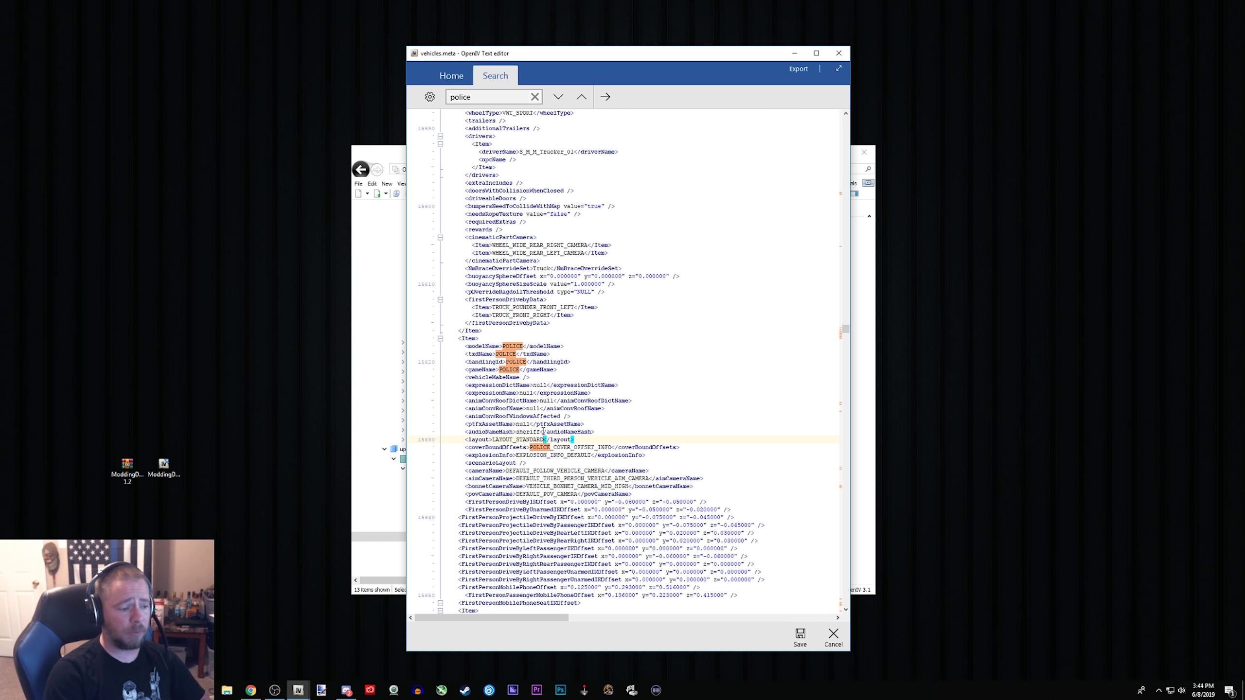
Step: Search for "police2" and step through the matches to the entry with that model name
click(476, 96)
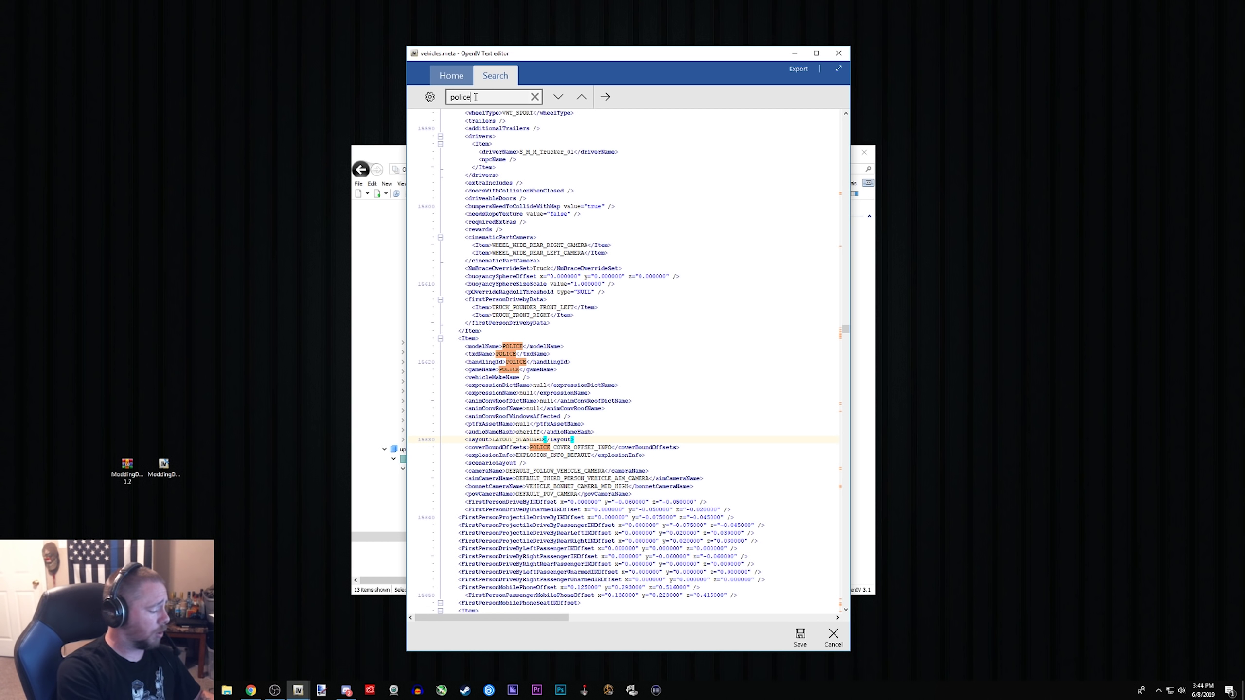
text(2)
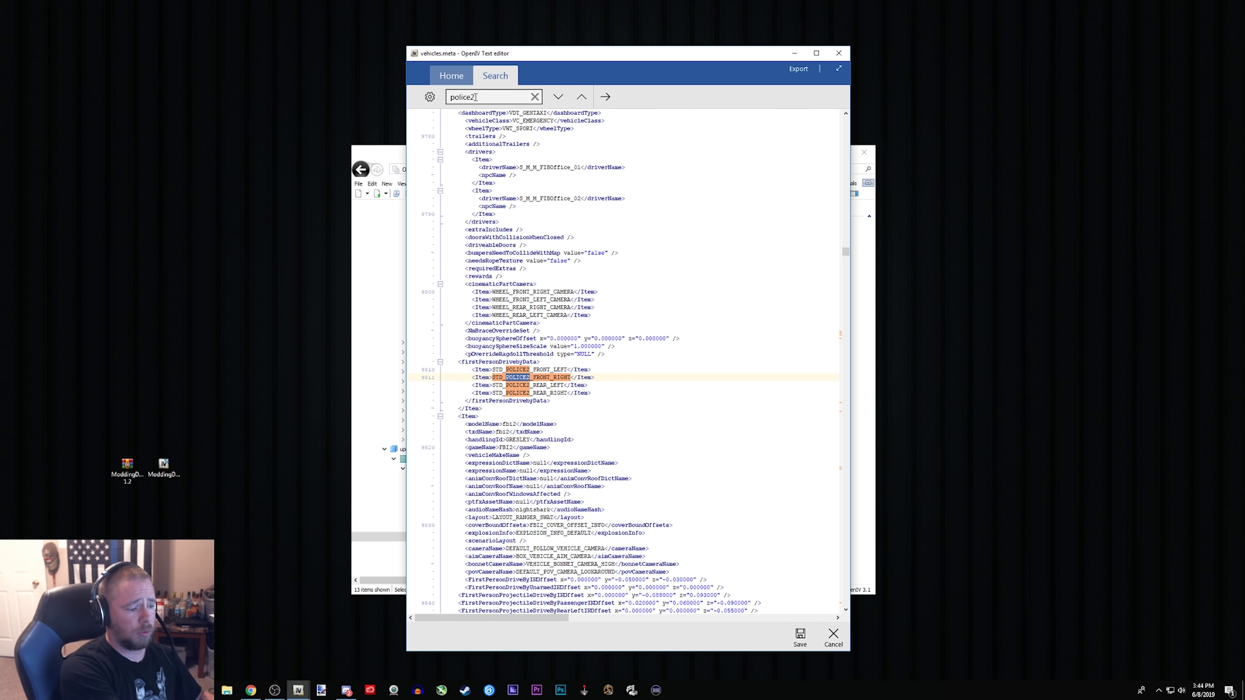
key(Return)
key(Return)
key(Return)
key(Return)
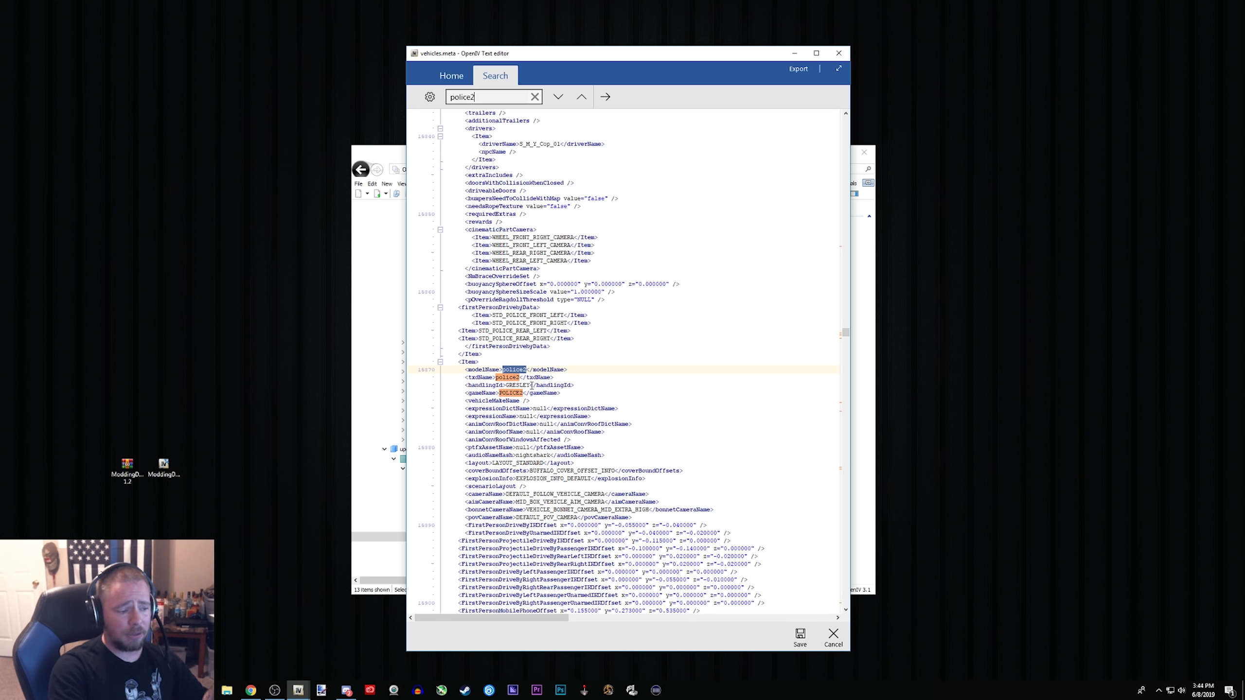
Step: Highlight the audioNameHash line and its value in the police2 entry to examine the assigned sound
drag(606, 456, 463, 456)
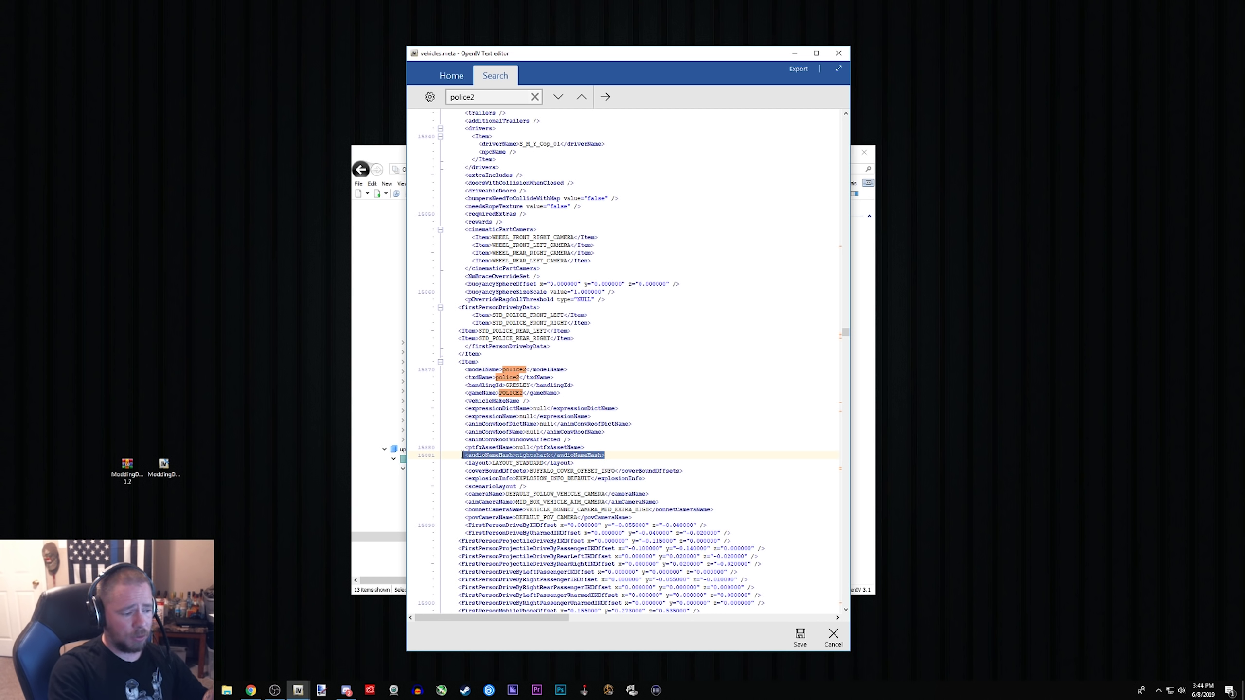
click(550, 456)
drag(551, 456, 517, 457)
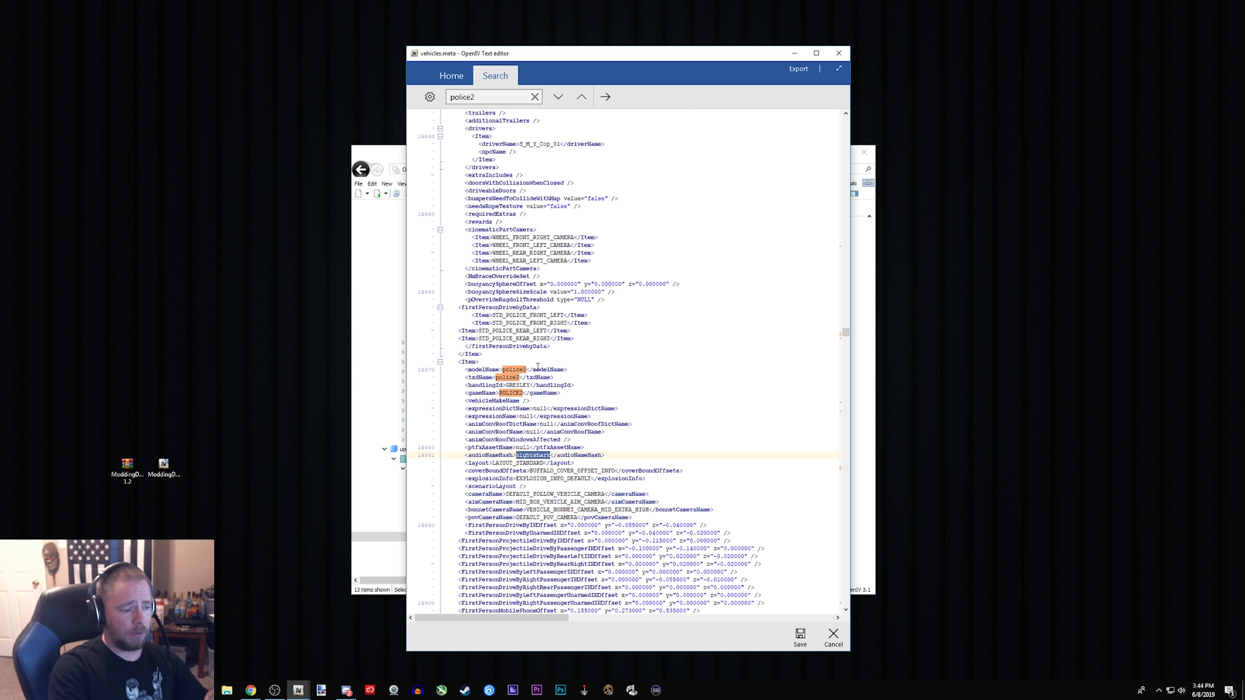
click(642, 376)
Step: Search for "police3" and "police4" and examine the audioNameHash in each vehicle entry
click(489, 97)
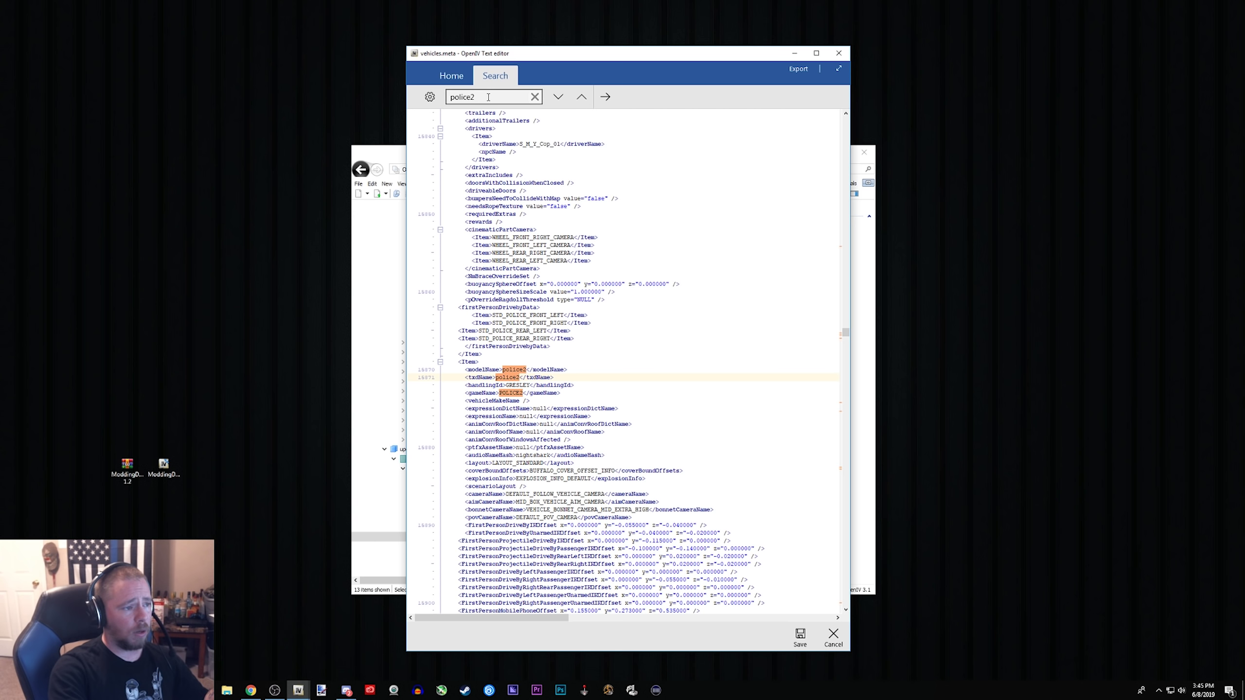
key(BackSpace)
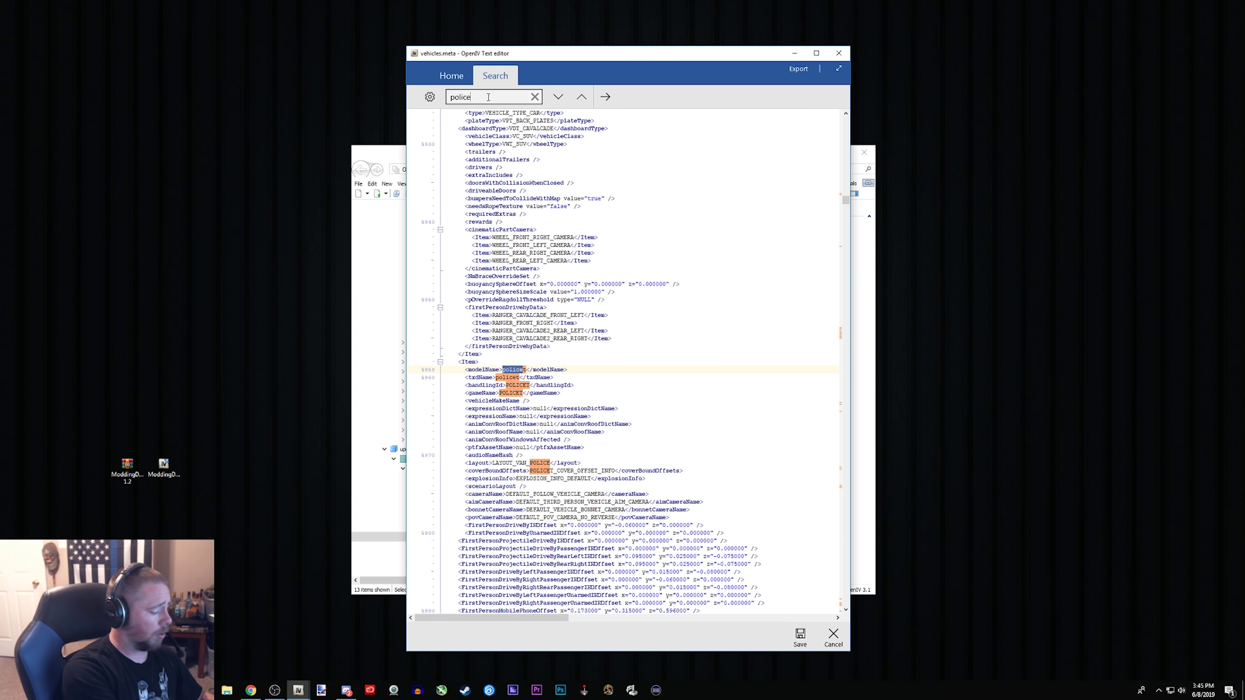
text(3)
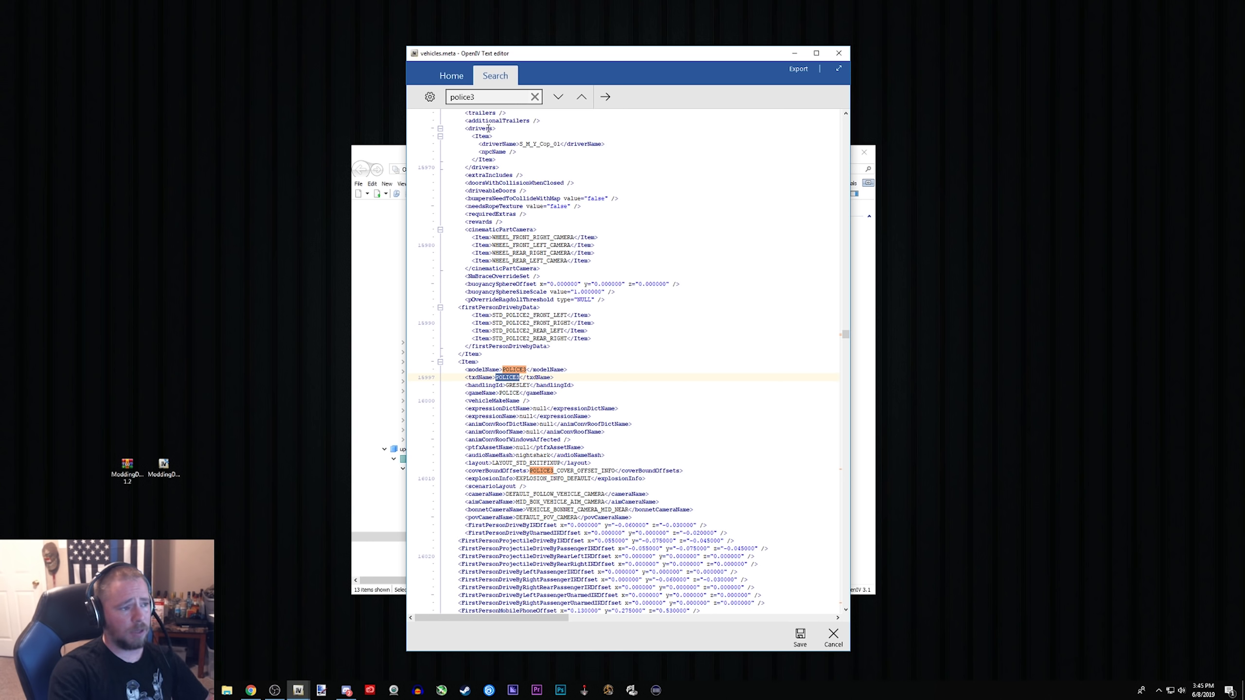
key(BackSpace)
text(4)
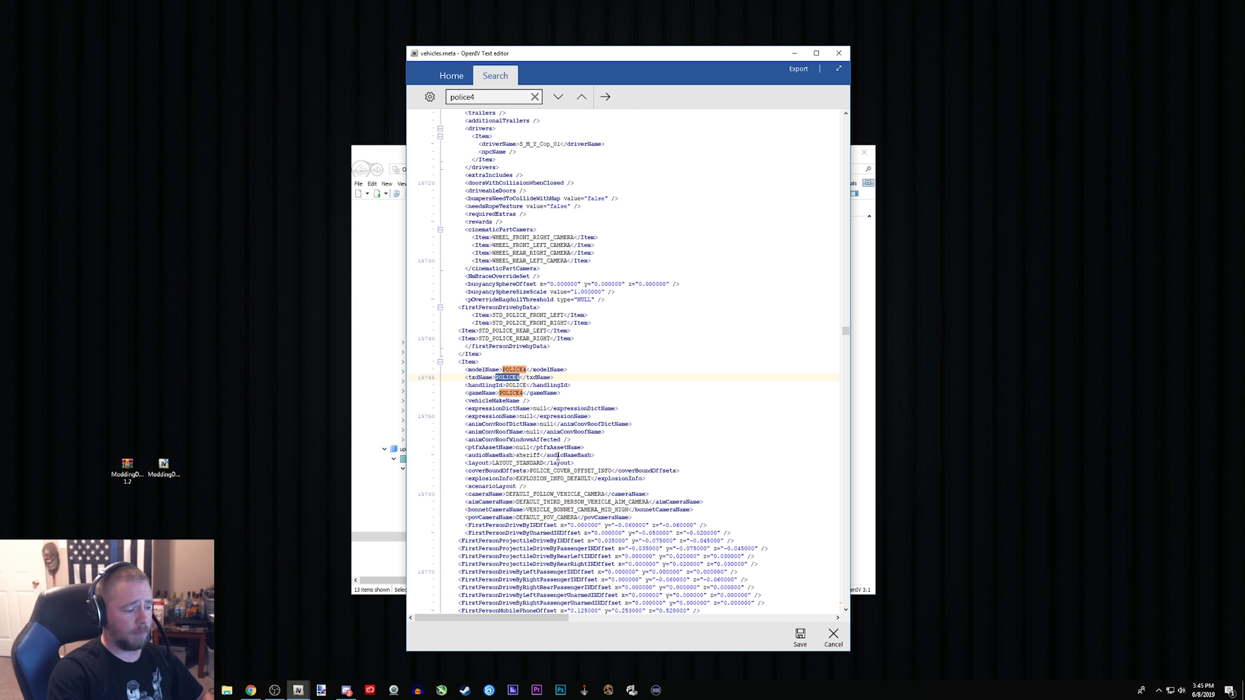
scroll(558, 456, down, 2)
scroll(511, 292, up, 6)
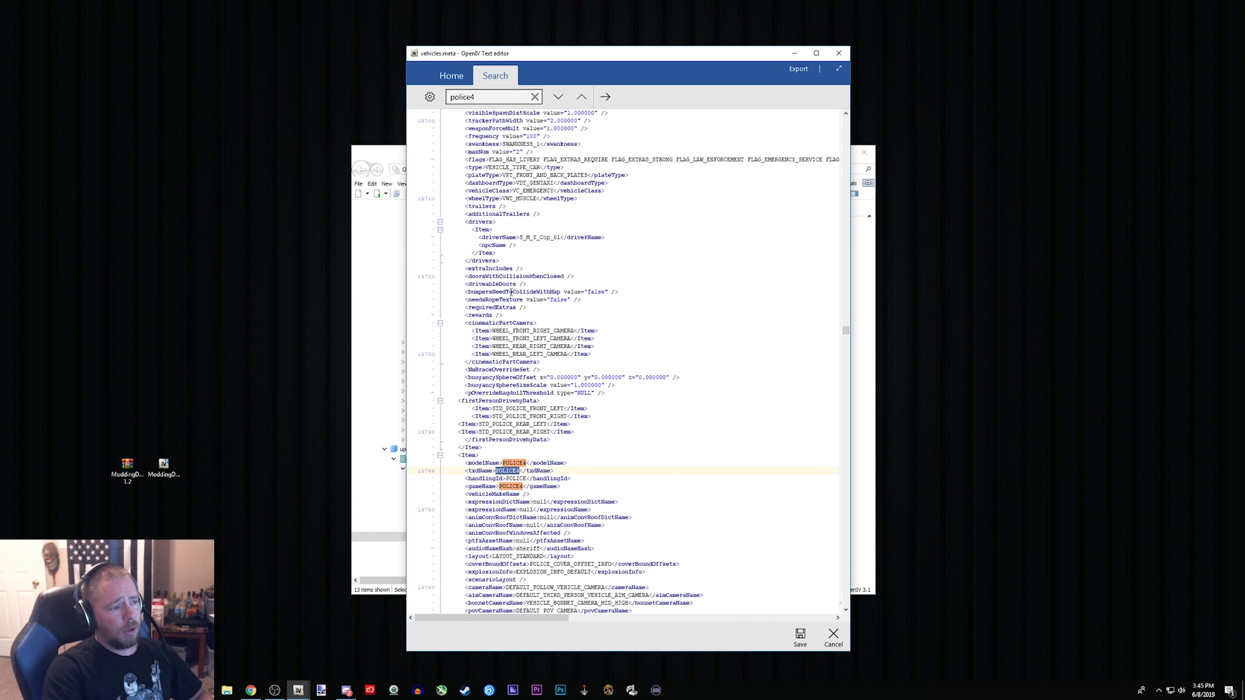
Step: Search for "sheriff", go to the entry with that model name and highlight its audioNameHash line
drag(480, 95, 449, 97)
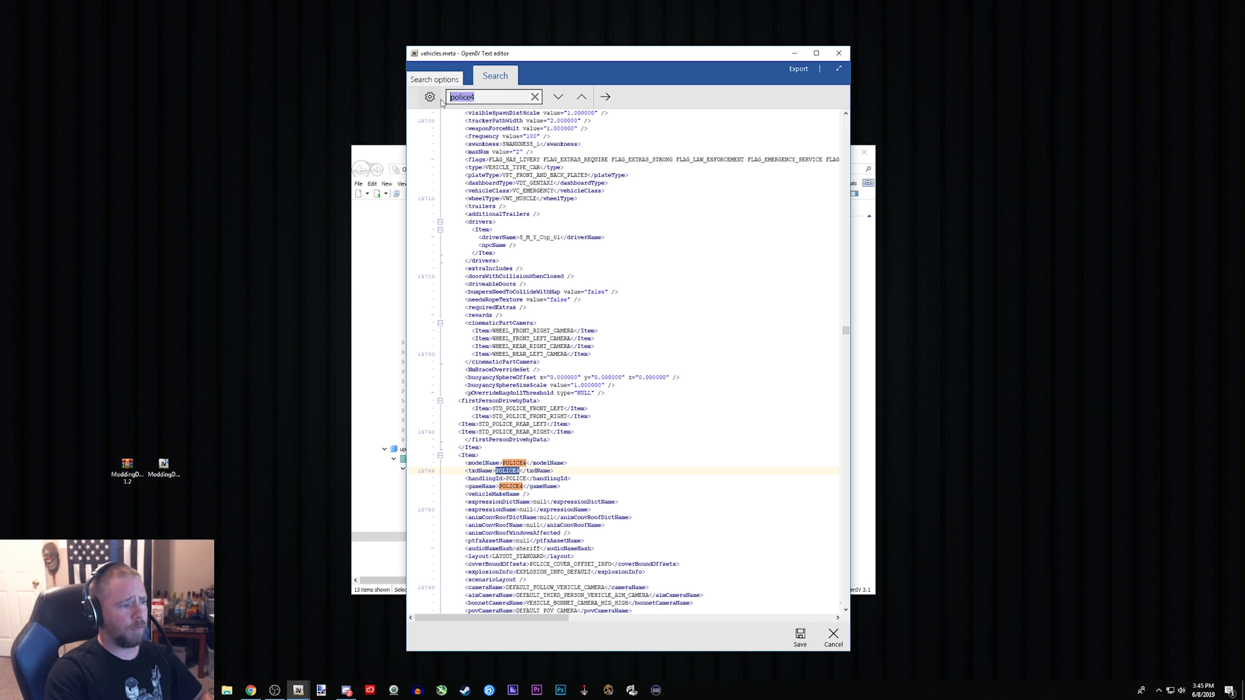
text(sheriff)
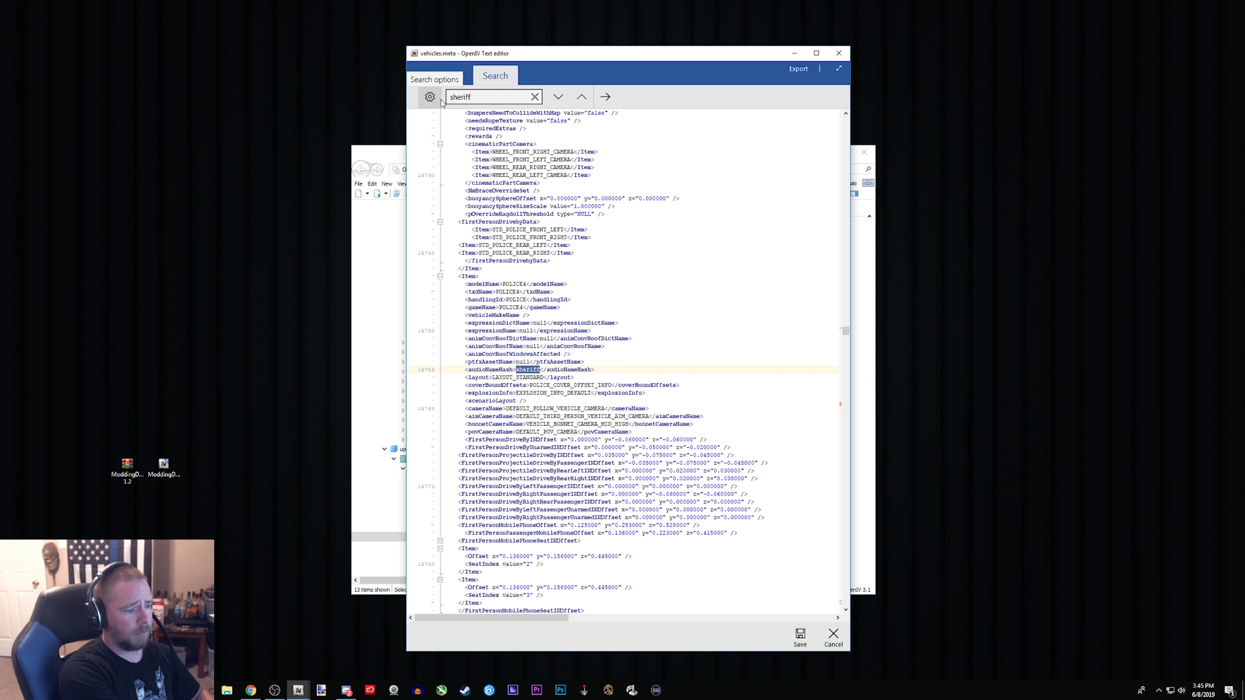
key(Return)
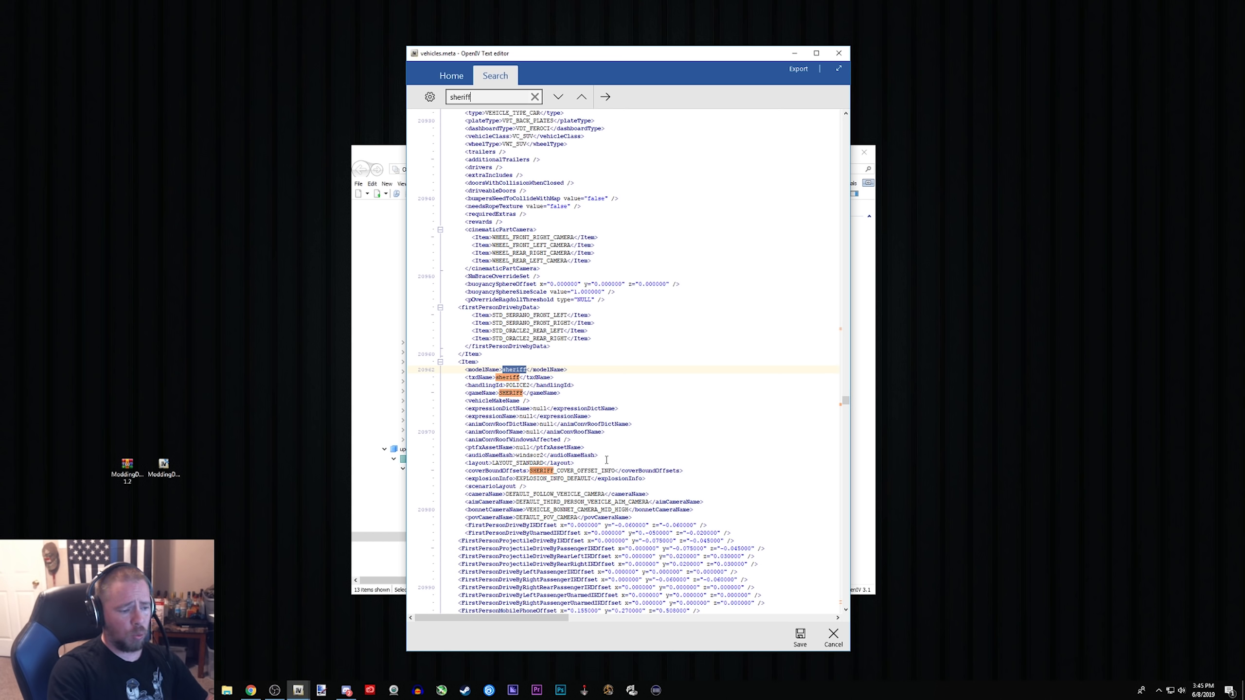
drag(598, 455, 466, 456)
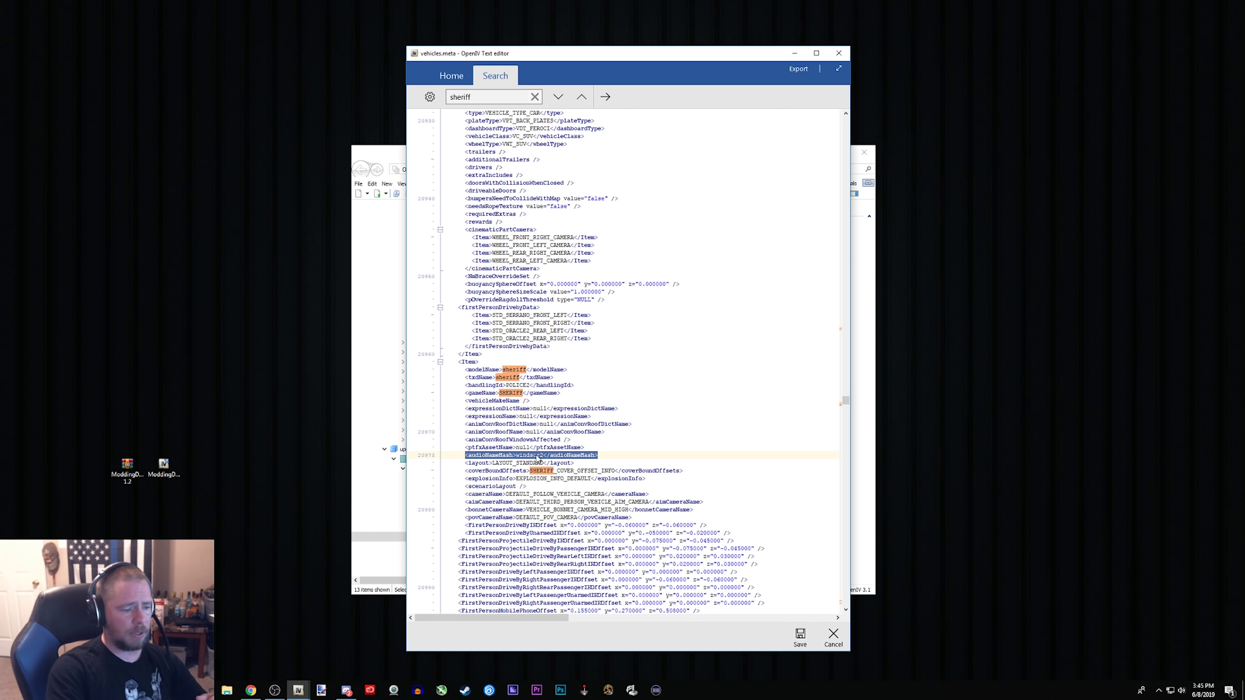
click(639, 447)
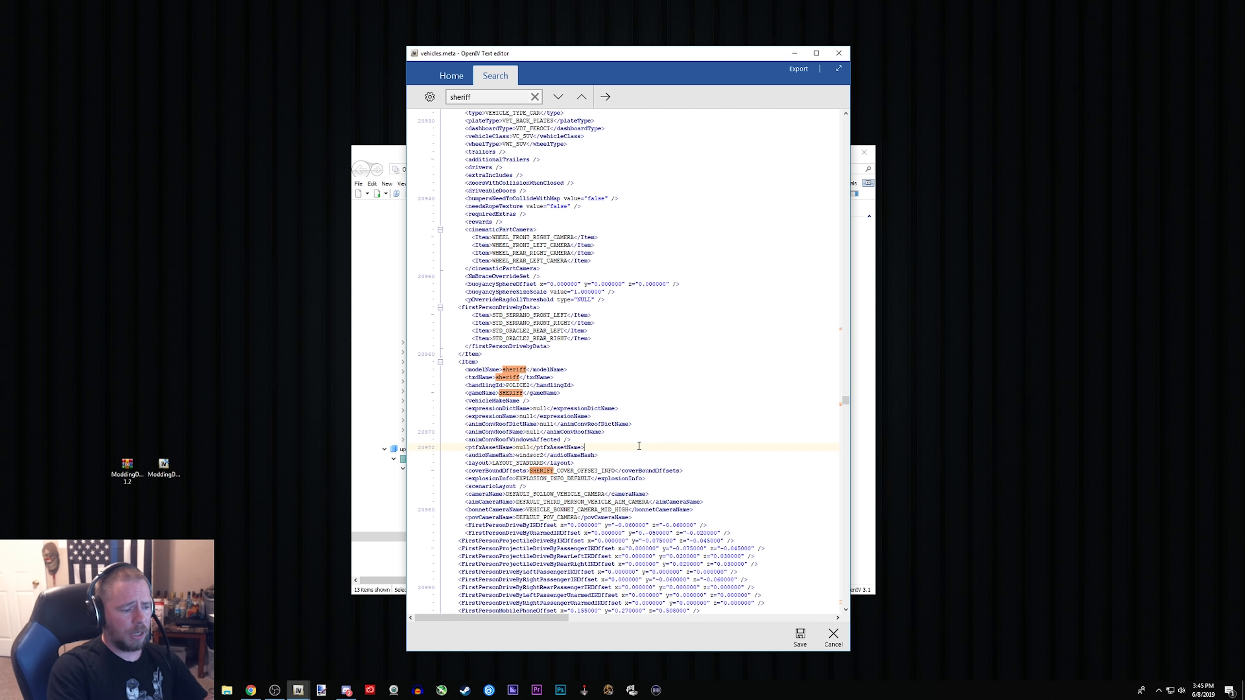
Step: Search for "sheriff2" and highlight the audioNameHash line in that vehicle's entry
click(484, 98)
text(2)
key(Return)
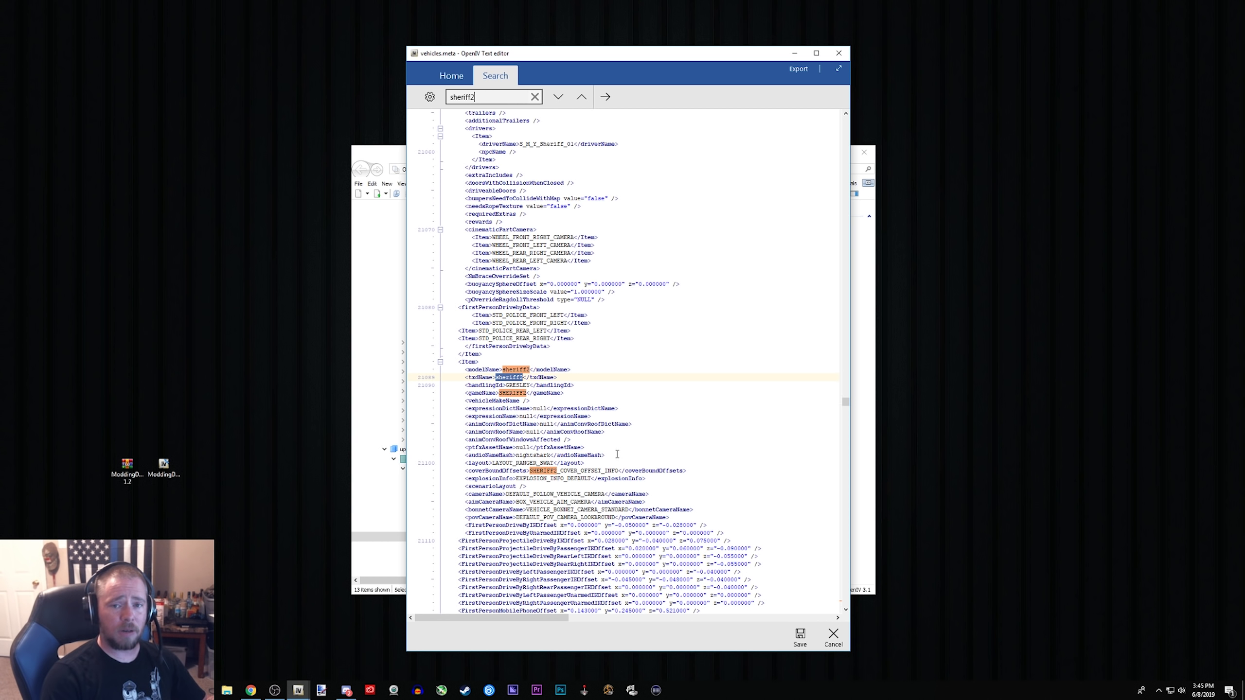
click(606, 454)
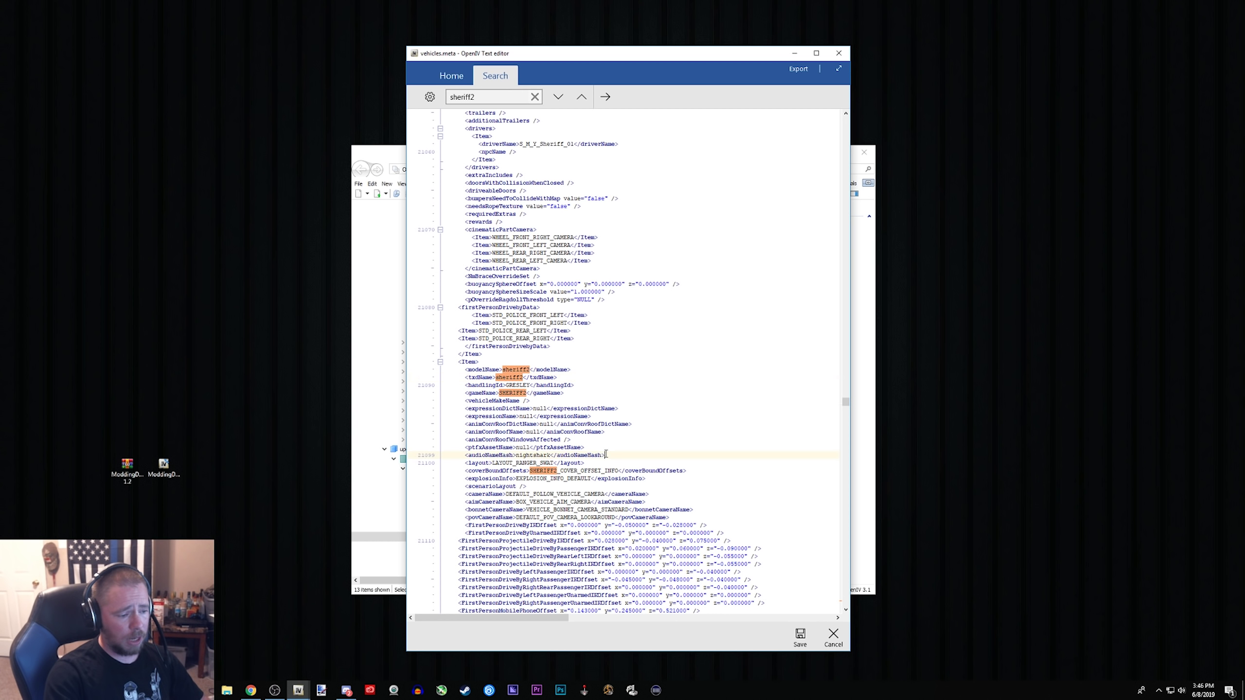
drag(606, 455, 465, 457)
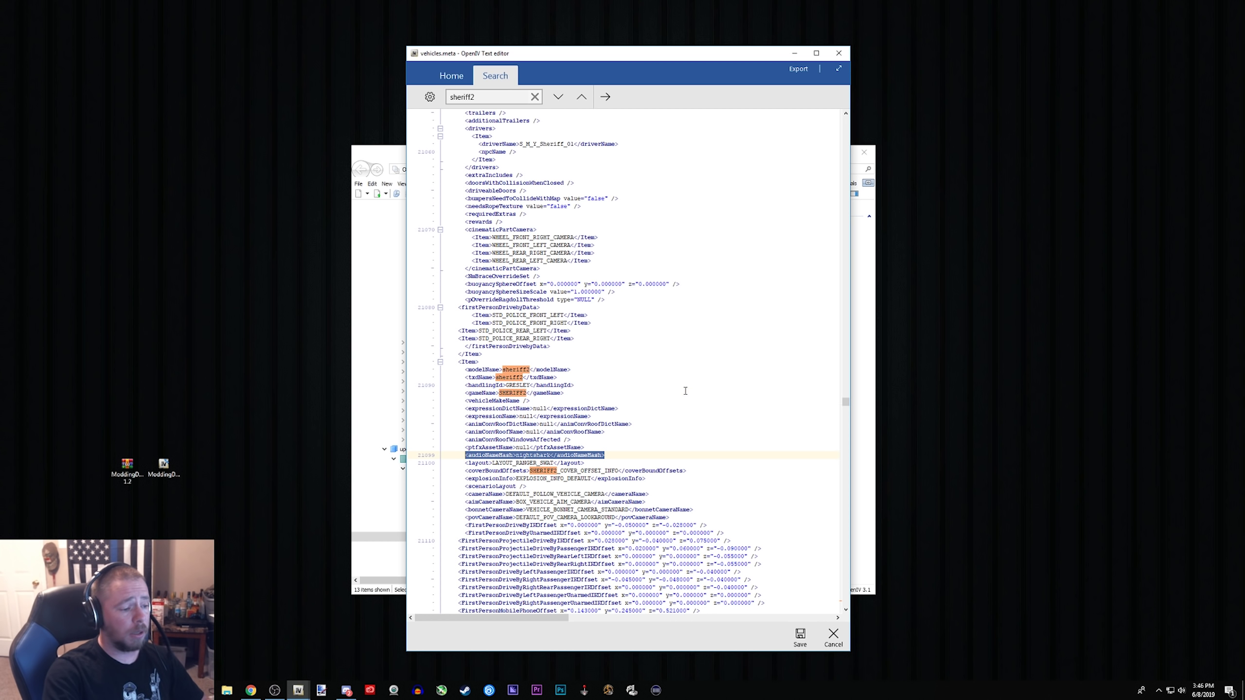
click(664, 412)
Step: Return to the beginning of vehicles.meta and close the text editor without saving
scroll(664, 412, up, 20)
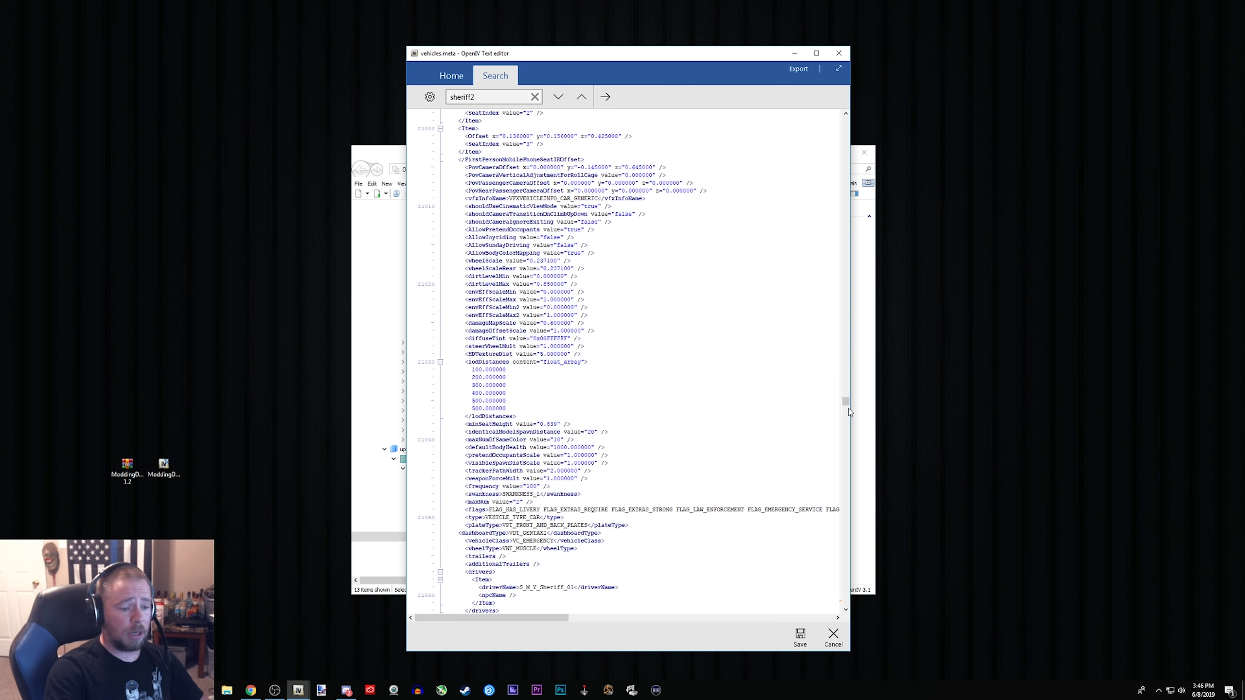
drag(850, 403, 846, 119)
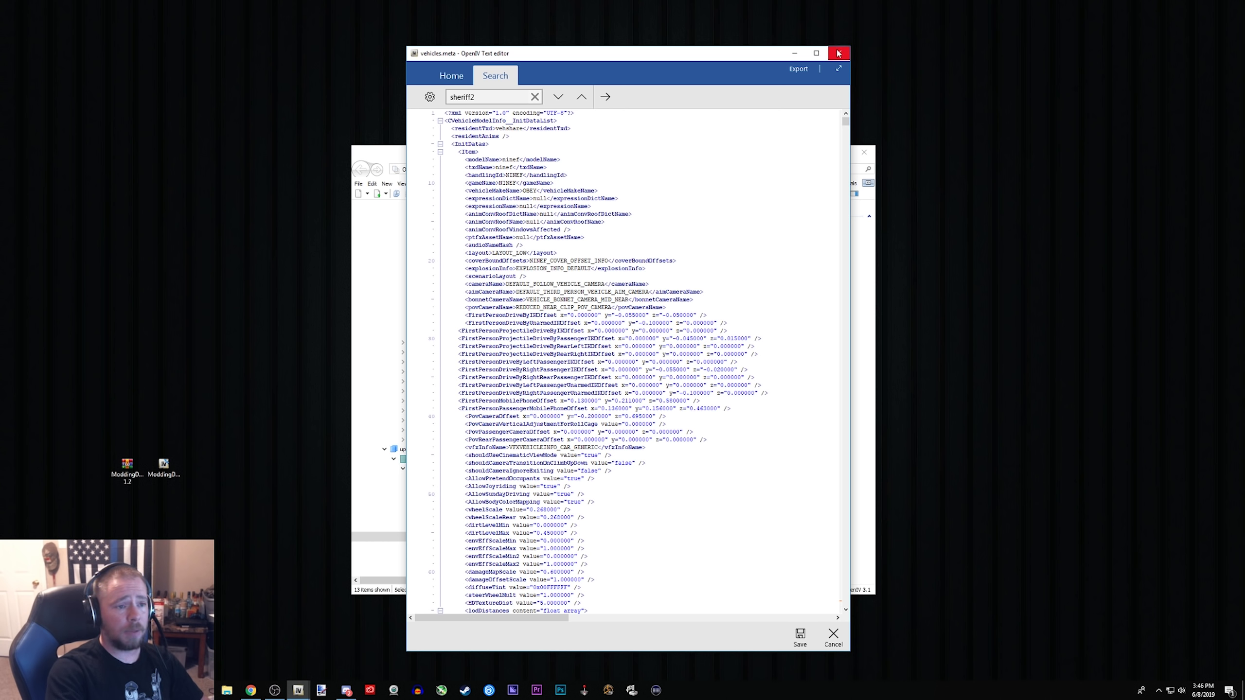
click(835, 633)
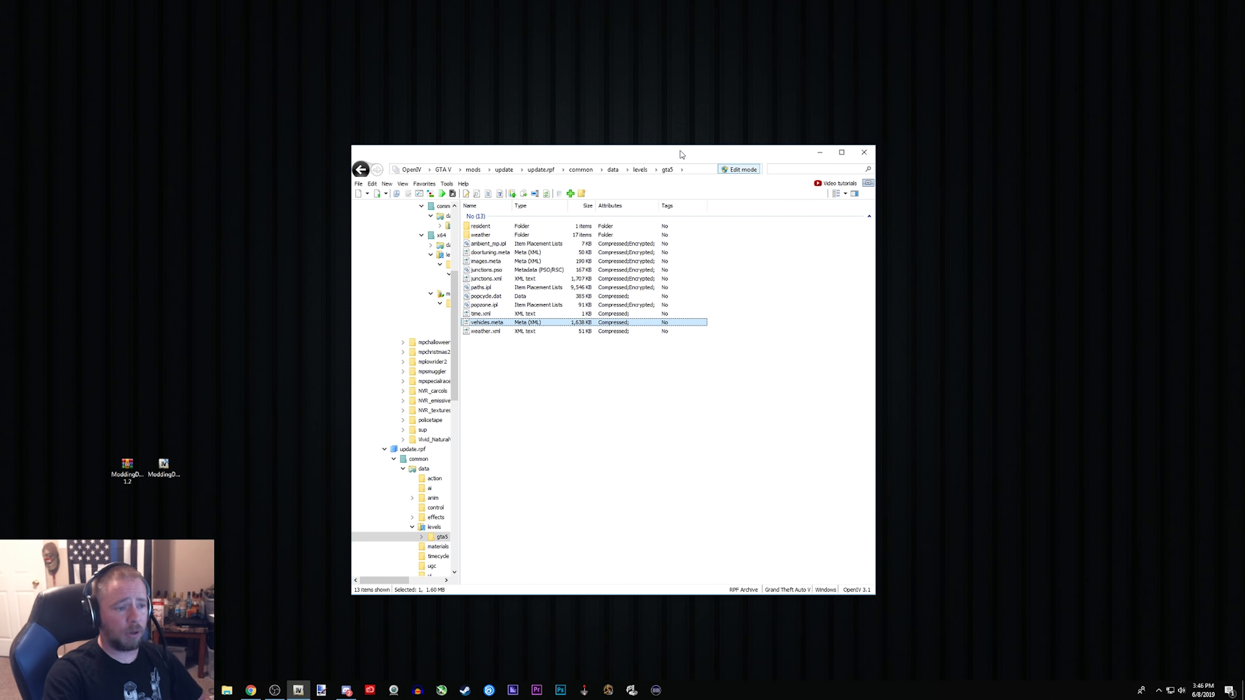
Step: Open the MODDING DLC vehicle folder through the "Modding DLC Cars" favorite
drag(682, 156, 701, 158)
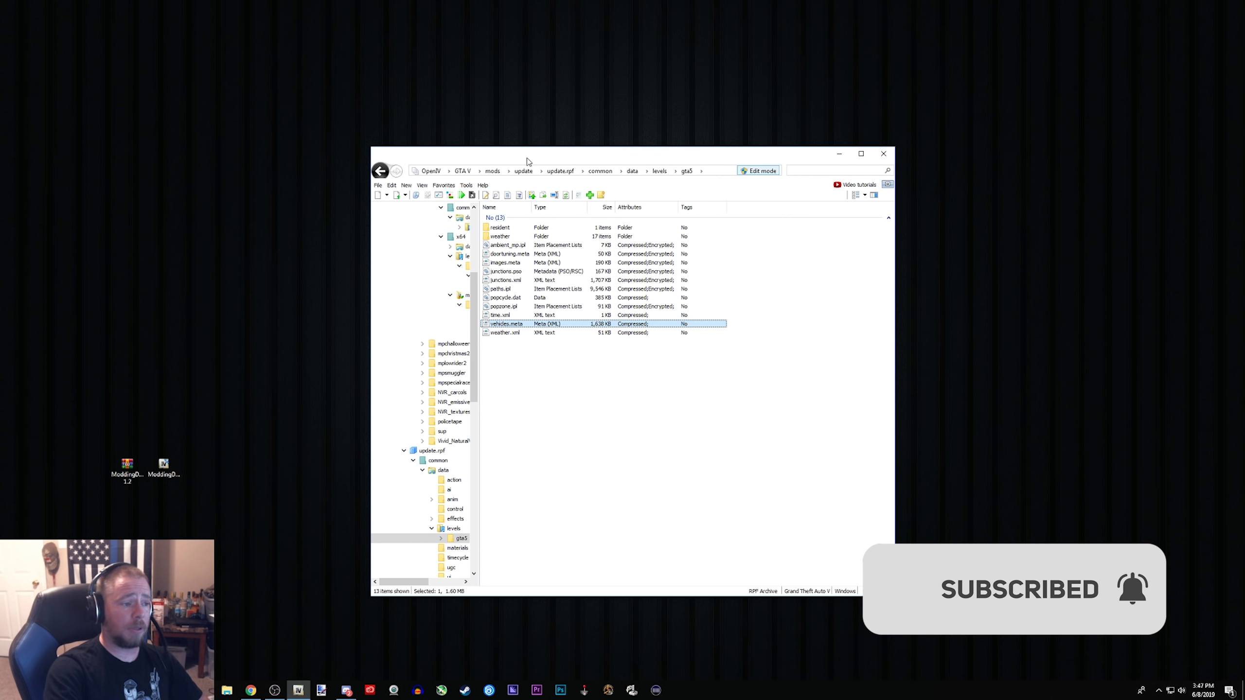
click(444, 185)
click(466, 221)
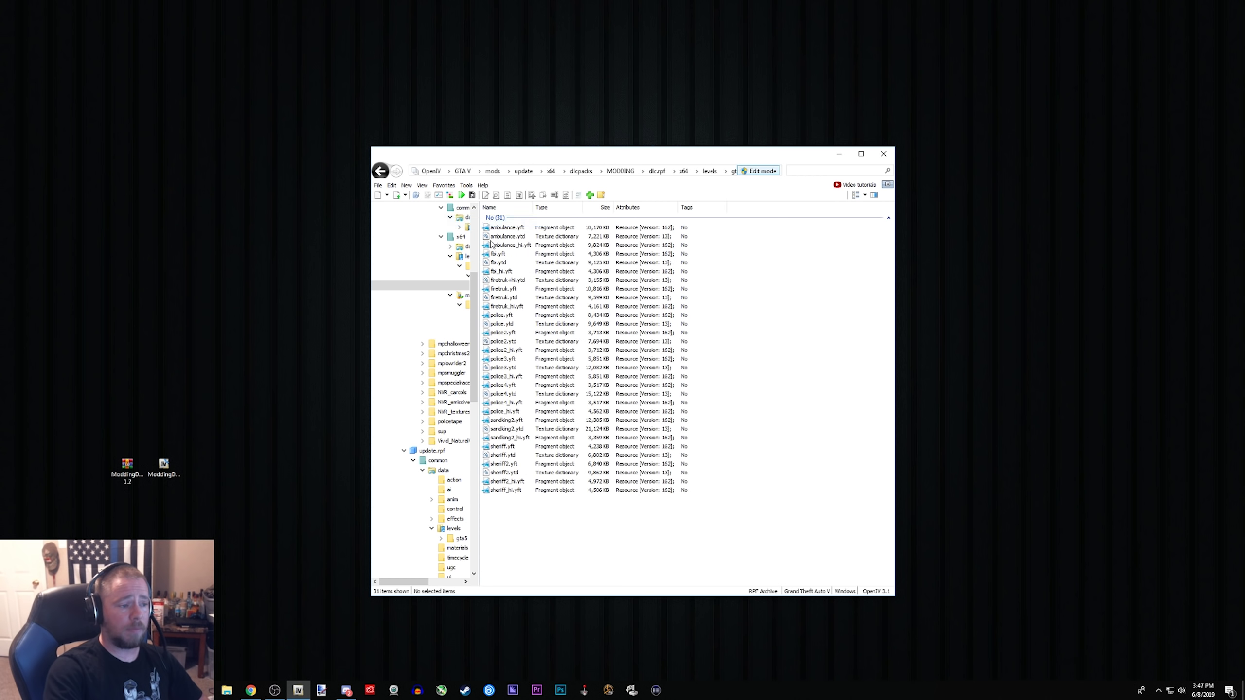